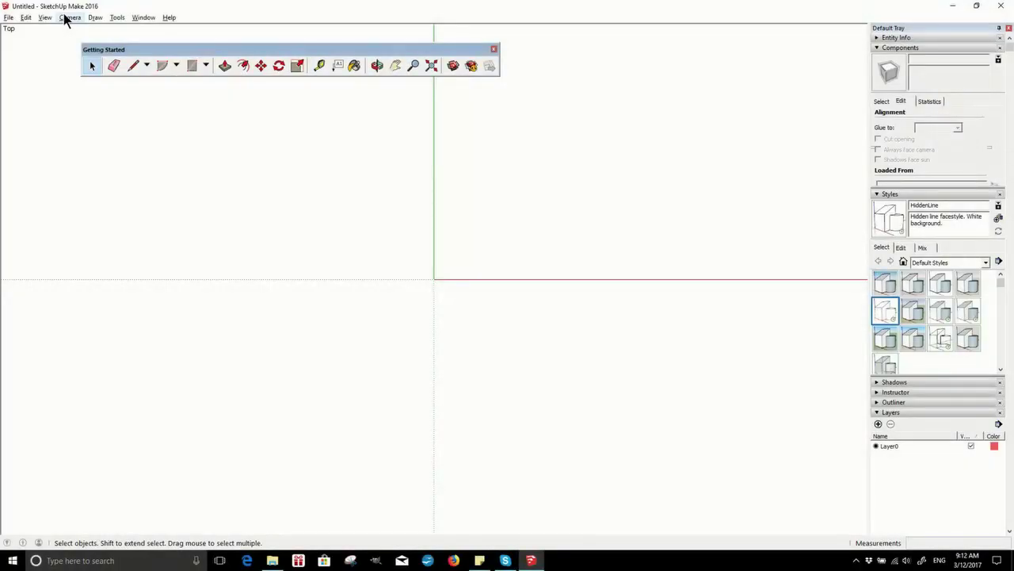
Step: Switch to SketchUp Make 2016 and bring up the Camera menu
{"action": "left_click", "coordinate": [68, 17]}
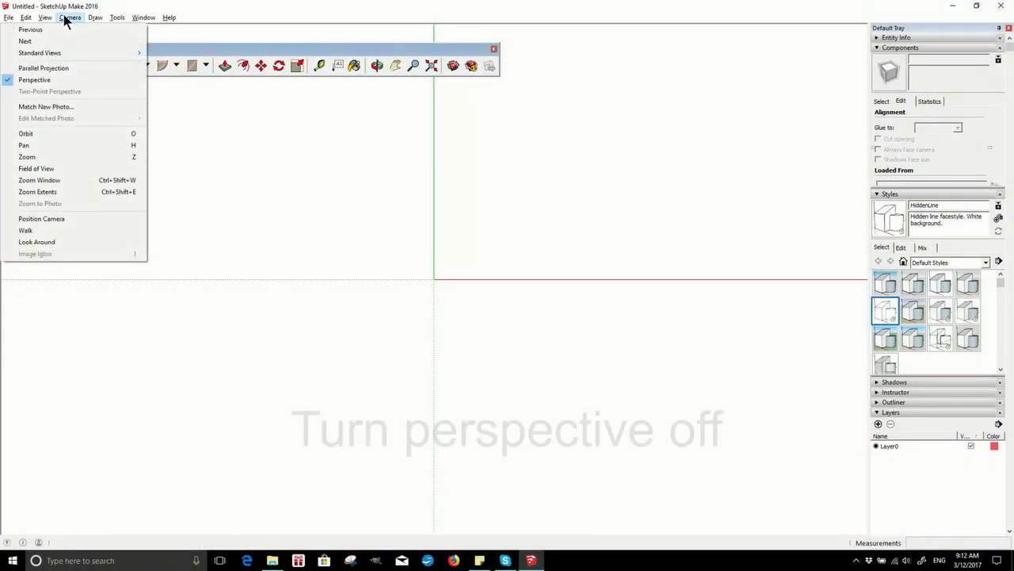
Step: Turn off perspective, draw a six-sided hexagon by centre and radius, and select it
{"action": "left_click", "coordinate": [16, 80]}
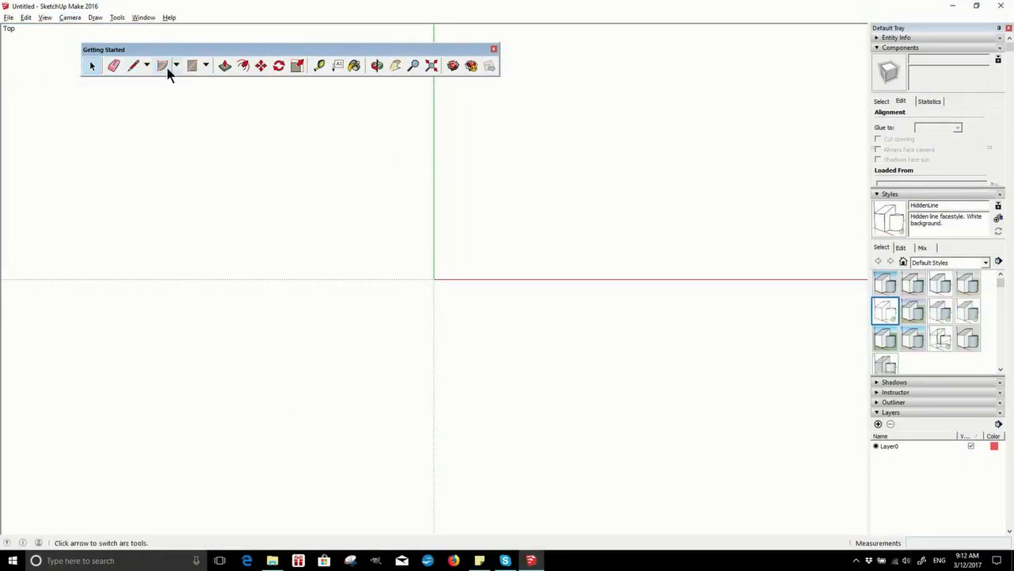
{"action": "left_click", "coordinate": [208, 67]}
{"action": "left_click", "coordinate": [213, 117]}
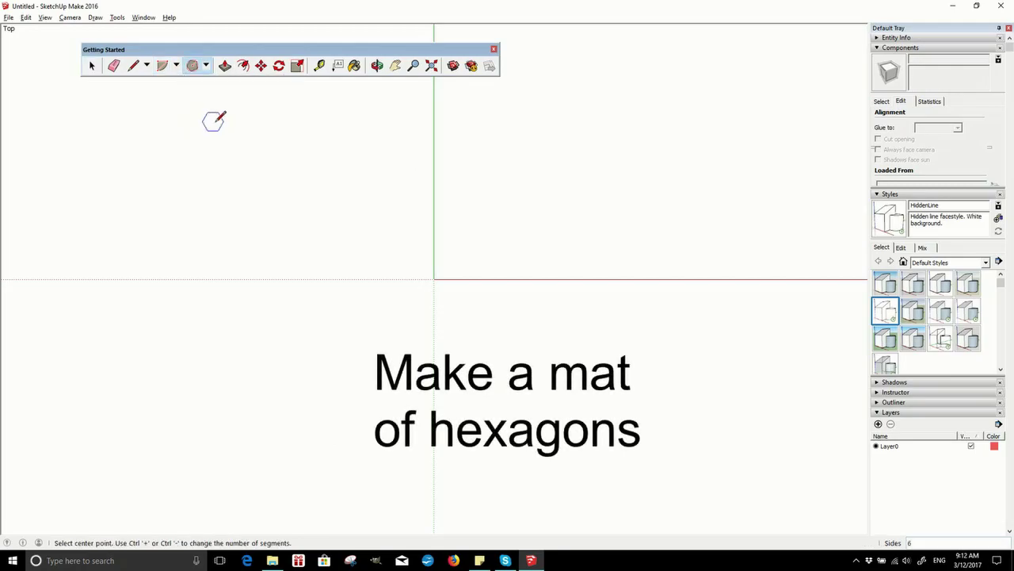
{"action": "left_click", "coordinate": [526, 204]}
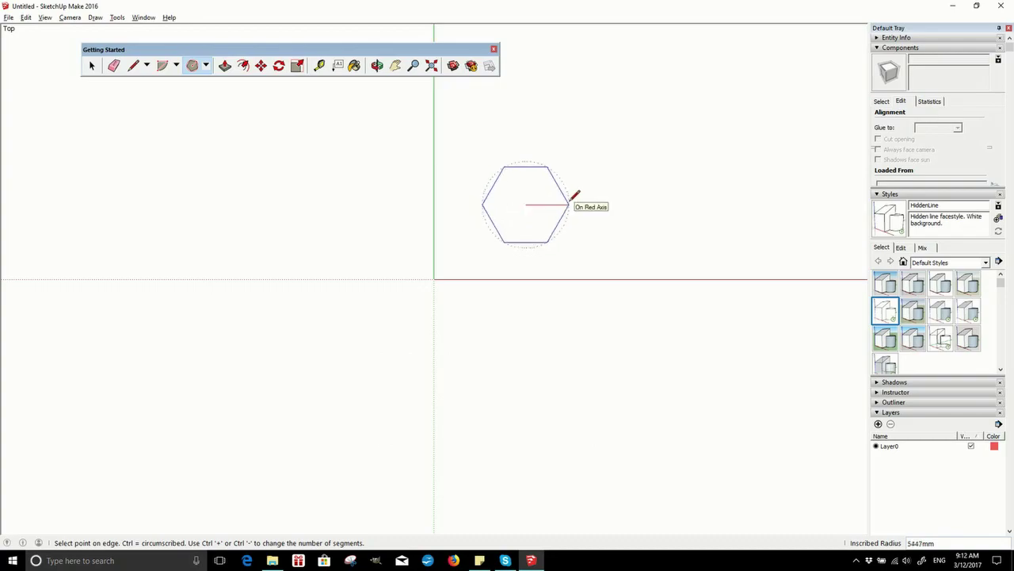
{"action": "left_click", "coordinate": [575, 199]}
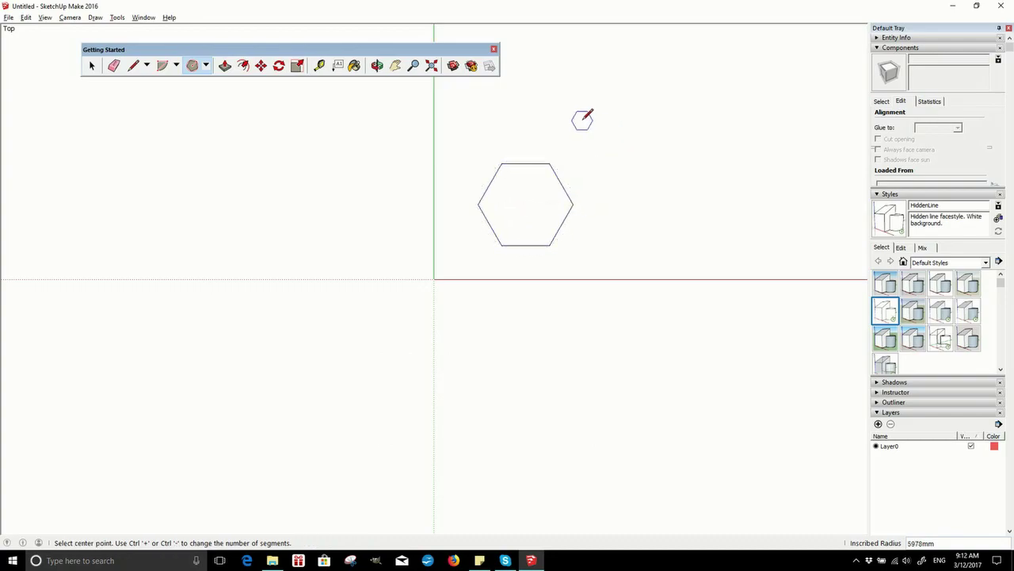
{"action": "left_click", "coordinate": [91, 66]}
{"action": "left_click_drag", "start_coordinate": [629, 132], "coordinate": [469, 264]}
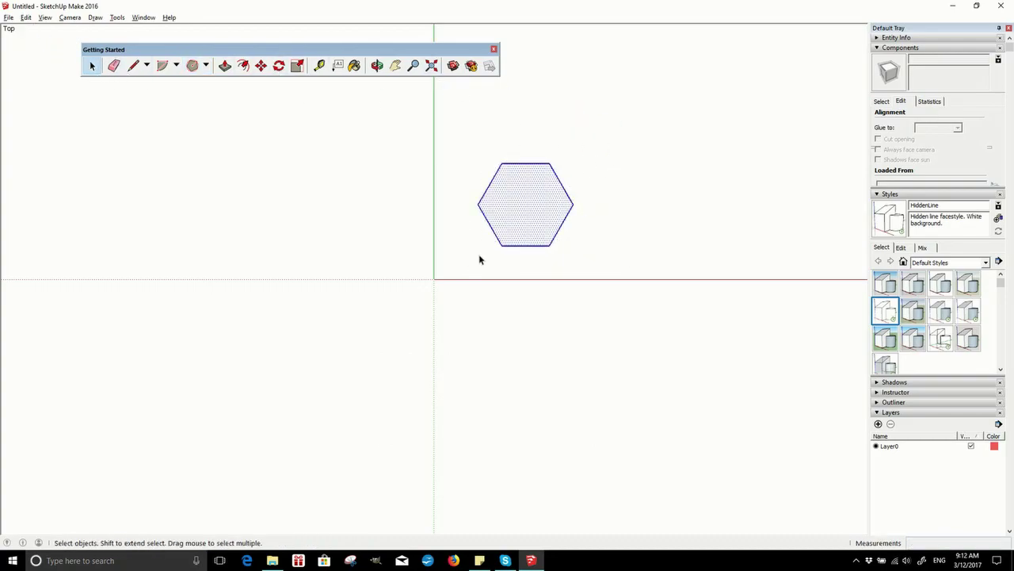
Step: Copy the hexagon corner-to-corner beside the original and select the resulting pair
{"action": "key", "text": "m"}
{"action": "left_click", "coordinate": [503, 167]}
{"action": "key", "text": "ctrl"}
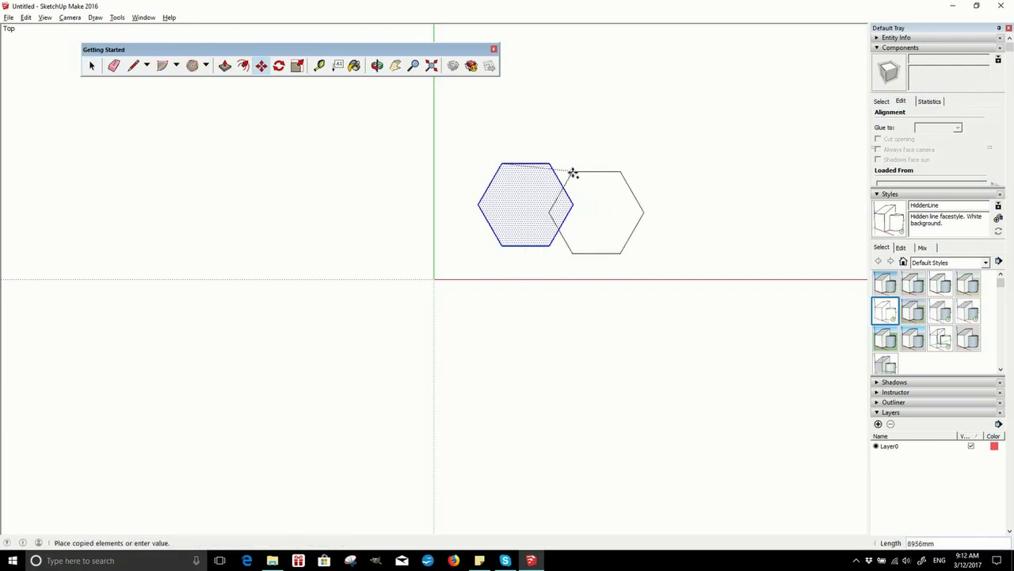
{"action": "left_click", "coordinate": [573, 206]}
{"action": "key", "text": "space"}
{"action": "left_click_drag", "start_coordinate": [664, 141], "coordinate": [472, 260]}
Step: Copy the hexagon pair to the right as an x3 array, forming a row of eight
{"action": "key", "text": "m"}
{"action": "key", "text": "ctrl"}
{"action": "left_click", "coordinate": [480, 205]}
{"action": "left_click", "coordinate": [623, 205]}
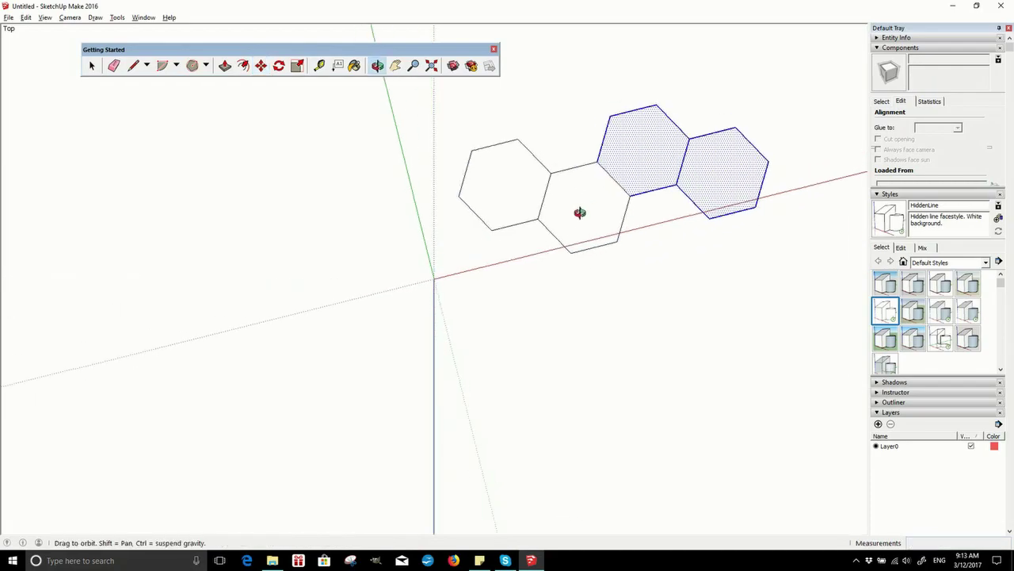
{"action": "type", "text": "x3"}
{"action": "key", "text": "Return"}
{"action": "scroll", "coordinate": [576, 280], "scroll_direction": "down", "scroll_amount": 3}
{"action": "left_click_drag", "start_coordinate": [575, 281], "coordinate": [292, 240]}
Step: Copy the row of eight hexagons upward twice to build the honeycomb rows
{"action": "key", "text": "space"}
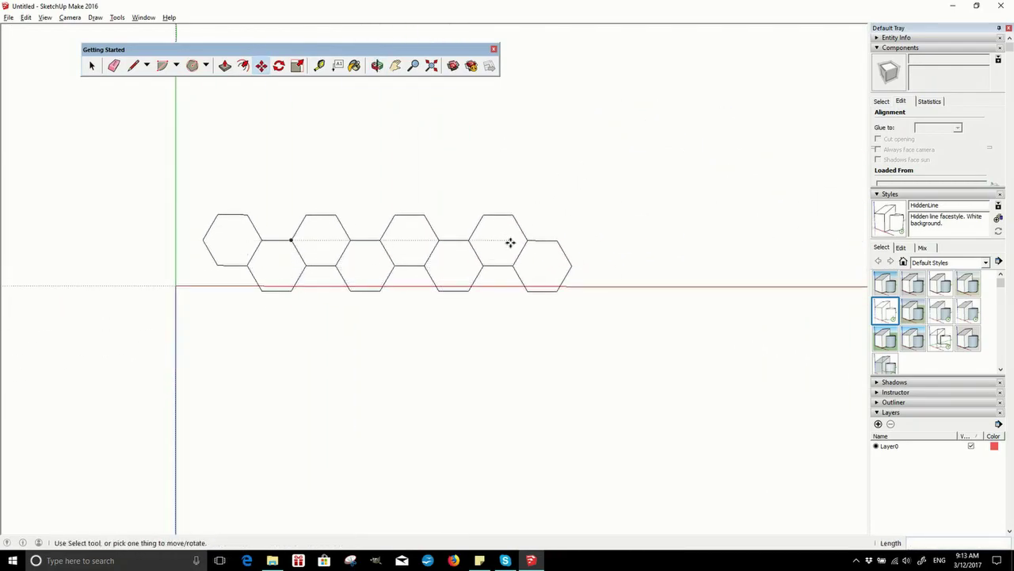
{"action": "left_click_drag", "start_coordinate": [118, 163], "coordinate": [597, 334]}
{"action": "key", "text": "m"}
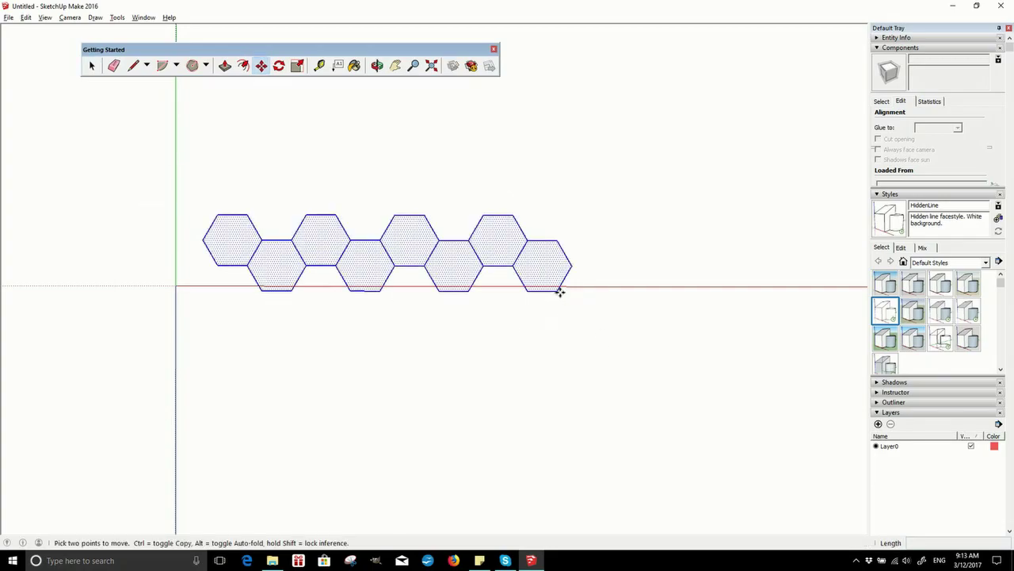
{"action": "left_click", "coordinate": [559, 291]}
{"action": "key", "text": "ctrl"}
{"action": "left_click", "coordinate": [586, 218]}
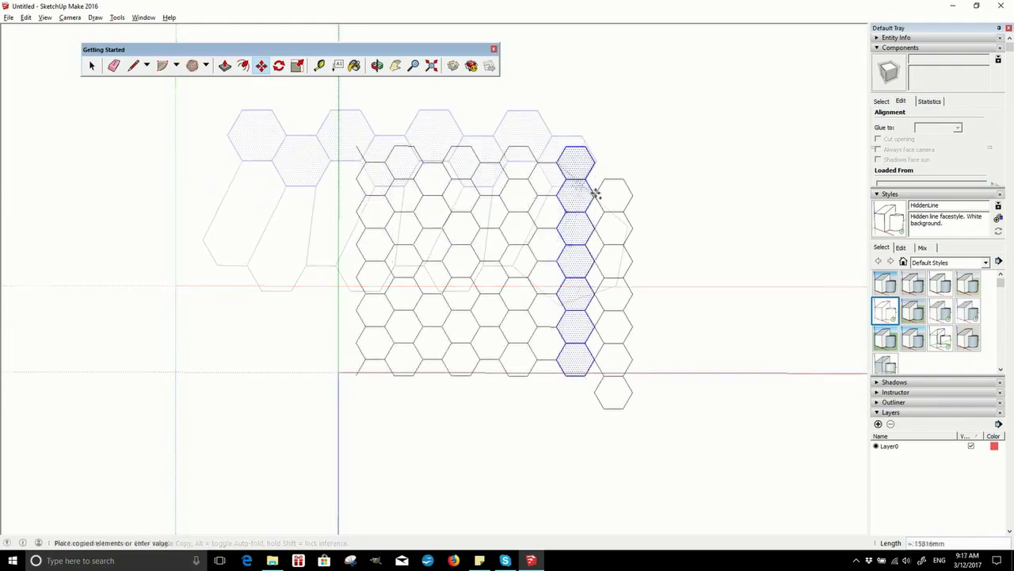
{"action": "left_click", "coordinate": [584, 176]}
Step: Delete the extra hexagon at the bottom right of the grid
{"action": "key", "text": "space"}
{"action": "left_click", "coordinate": [642, 389]}
{"action": "key", "text": "Delete"}
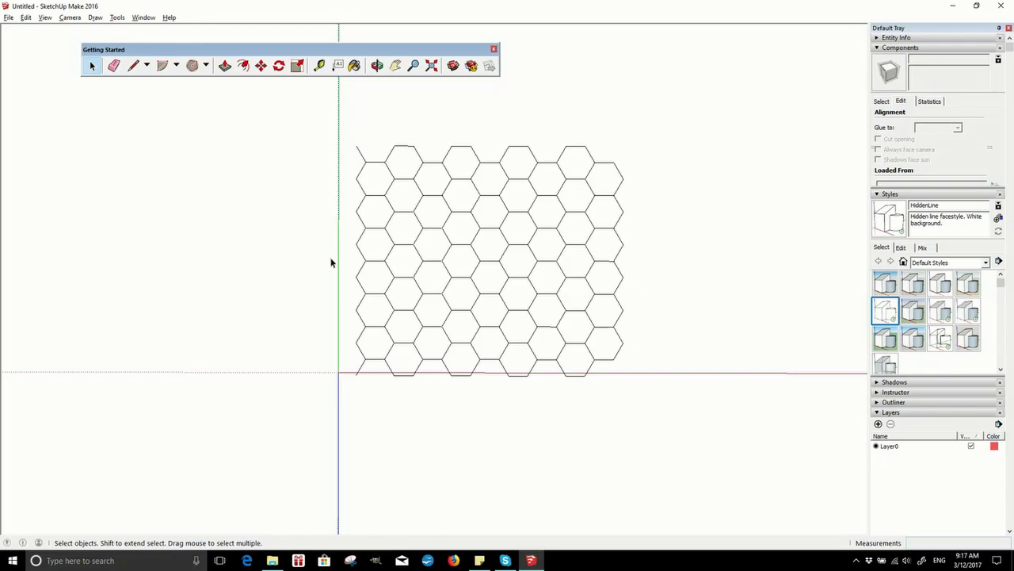
Step: Combine the whole hexagon grid into one group
{"action": "left_click_drag", "start_coordinate": [307, 132], "coordinate": [661, 405]}
{"action": "right_click", "coordinate": [610, 359]}
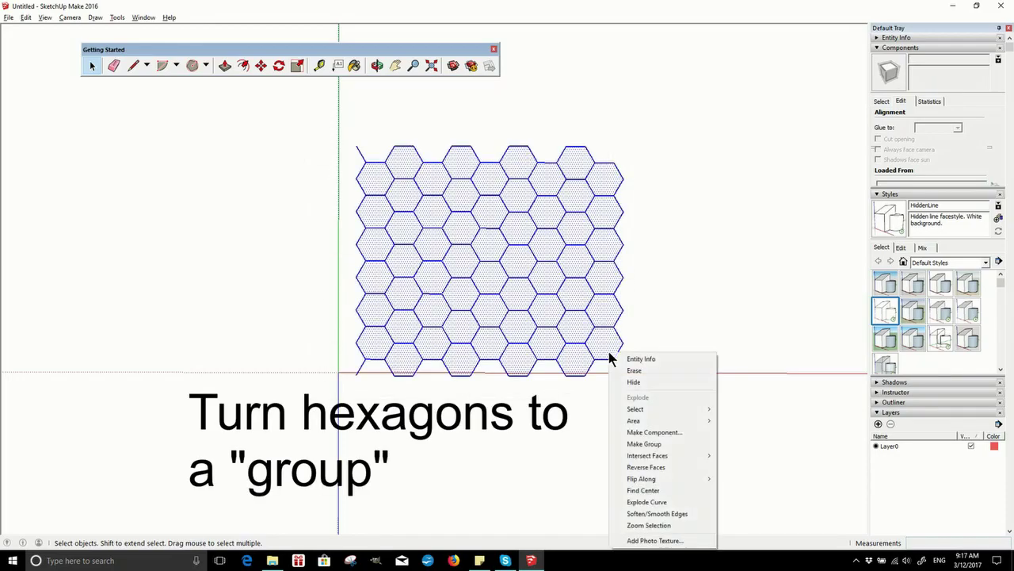
{"action": "left_click", "coordinate": [662, 444]}
{"action": "left_click", "coordinate": [687, 290]}
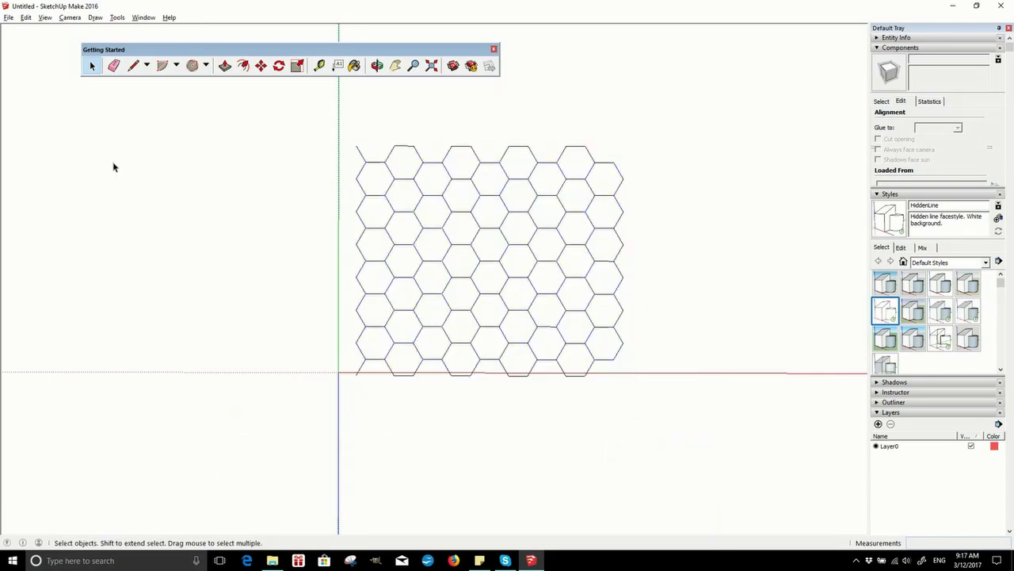
Step: Draw a vertical boundary line from a hexagon corner, extending above and below the grid
{"action": "left_click", "coordinate": [133, 65]}
{"action": "left_click", "coordinate": [376, 358]}
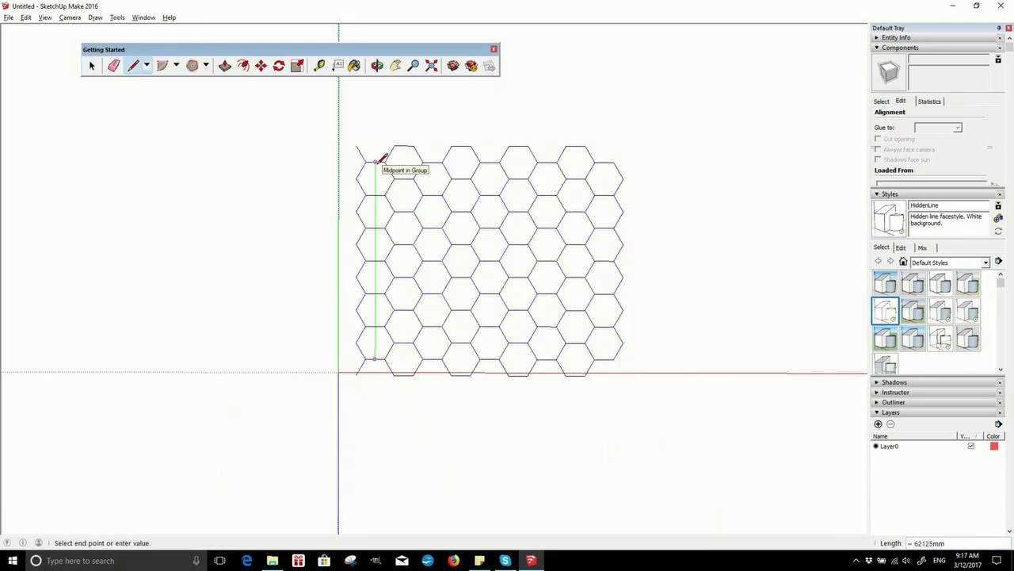
{"action": "left_click", "coordinate": [375, 133]}
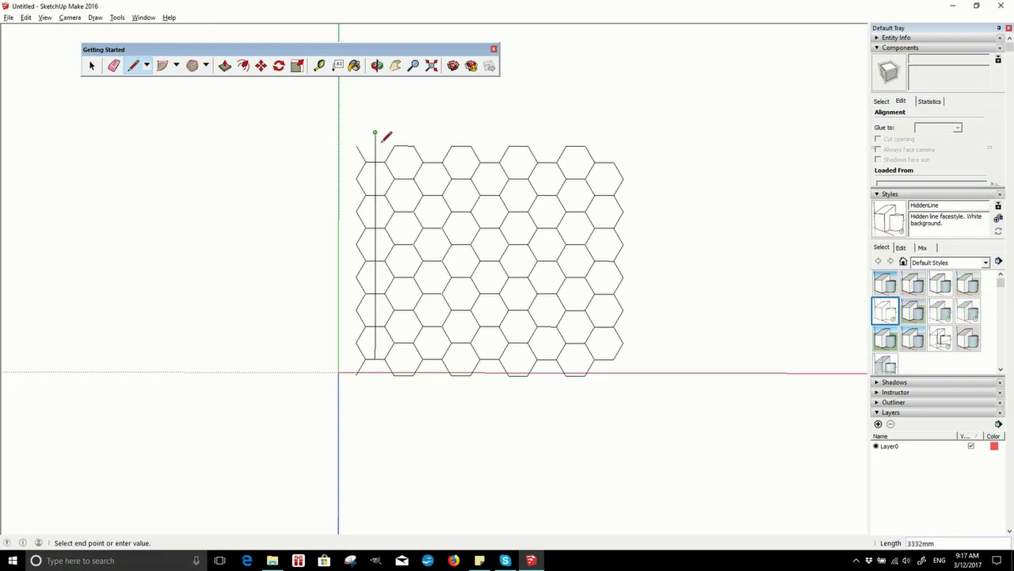
{"action": "key", "text": "space"}
{"action": "key", "text": "l"}
{"action": "left_click", "coordinate": [376, 339]}
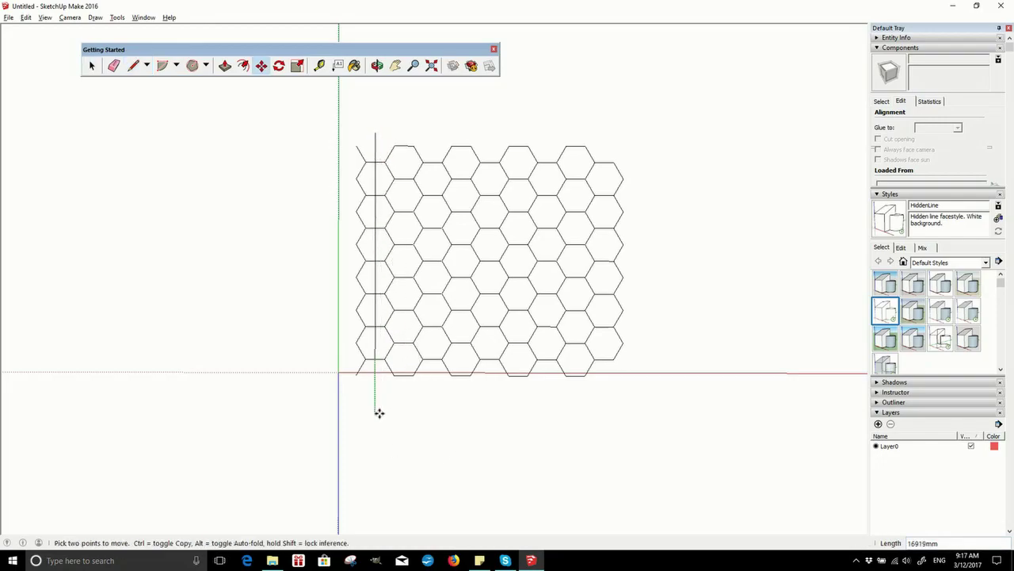
{"action": "left_click", "coordinate": [375, 412]}
{"action": "key", "text": "space"}
Step: Draw a horizontal boundary line across the pattern from the vertical line's base
{"action": "key", "text": "l"}
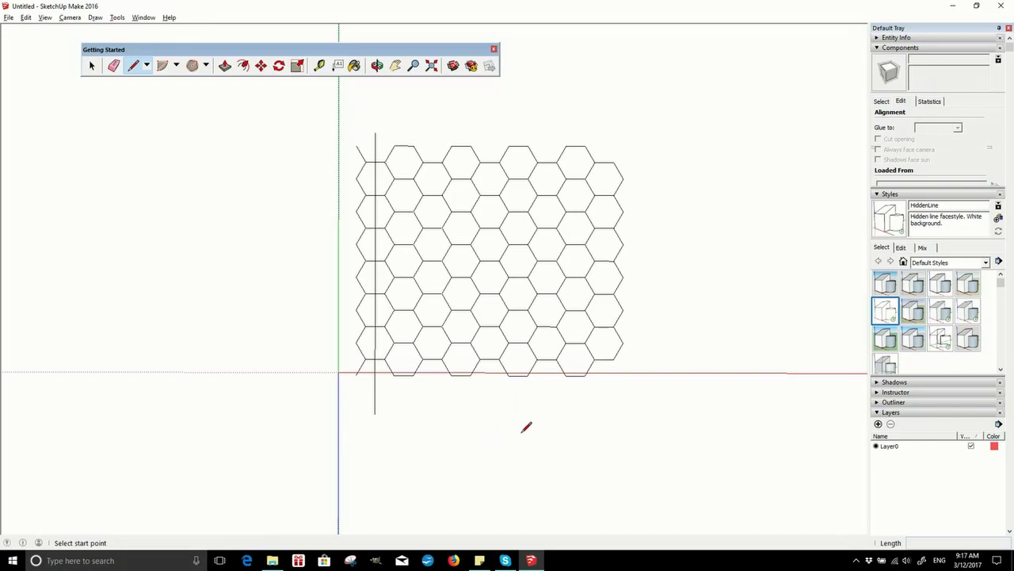
{"action": "left_click", "coordinate": [375, 379]}
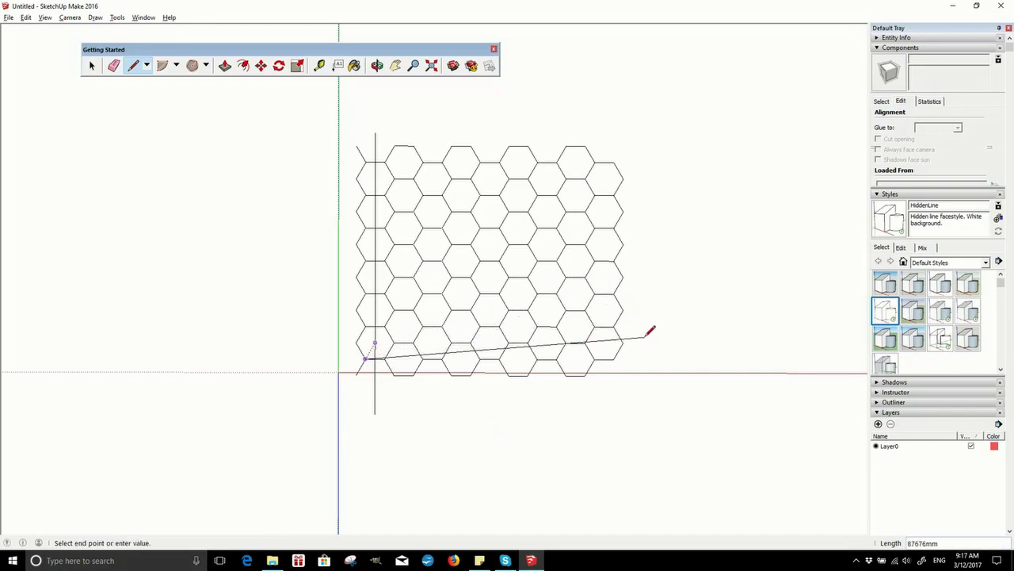
{"action": "left_click", "coordinate": [643, 360]}
{"action": "key", "text": "m"}
{"action": "scroll", "coordinate": [565, 147], "scroll_direction": "up", "scroll_amount": 3}
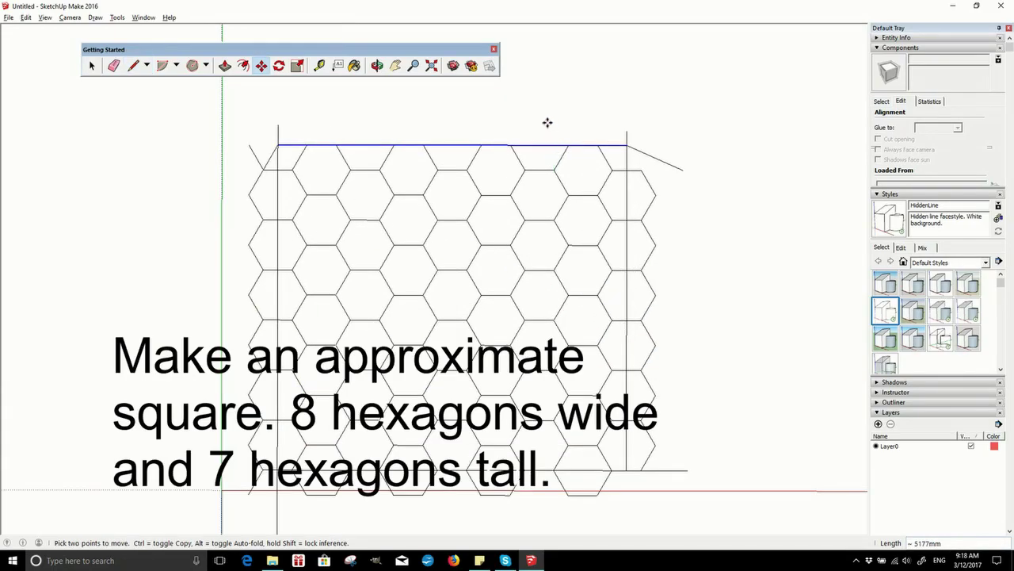
{"action": "scroll", "coordinate": [546, 123], "scroll_direction": "down", "scroll_amount": 1}
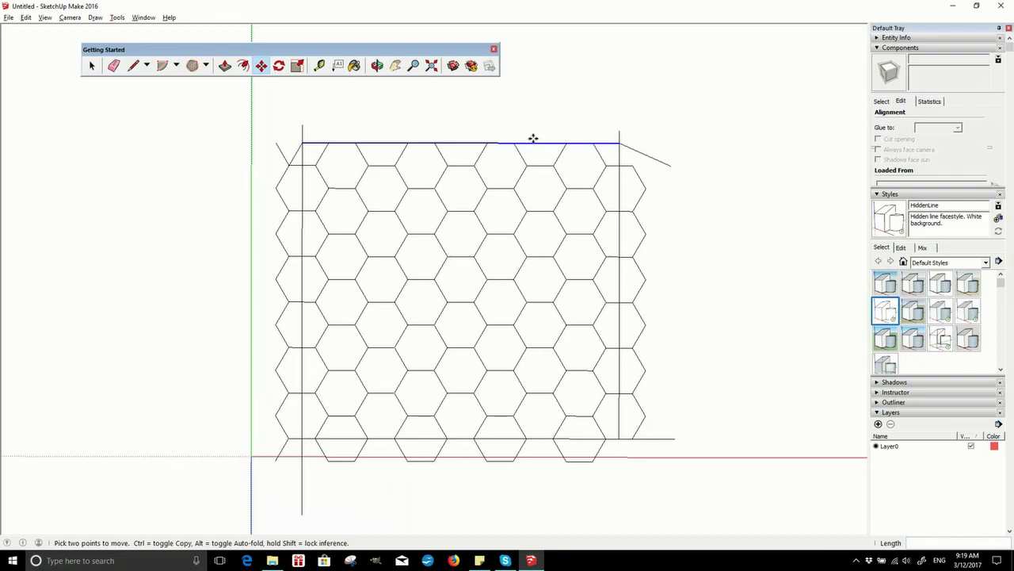
{"action": "key", "text": "space"}
Step: Open the hexagon group for editing and return to the straight-down Top view
{"action": "left_click", "coordinate": [570, 192]}
{"action": "double_click", "coordinate": [576, 197]}
{"action": "left_click_drag", "start_coordinate": [471, 175], "coordinate": [458, 177]}
{"action": "left_click", "coordinate": [70, 17]}
{"action": "mouse_move", "coordinate": [45, 50]}
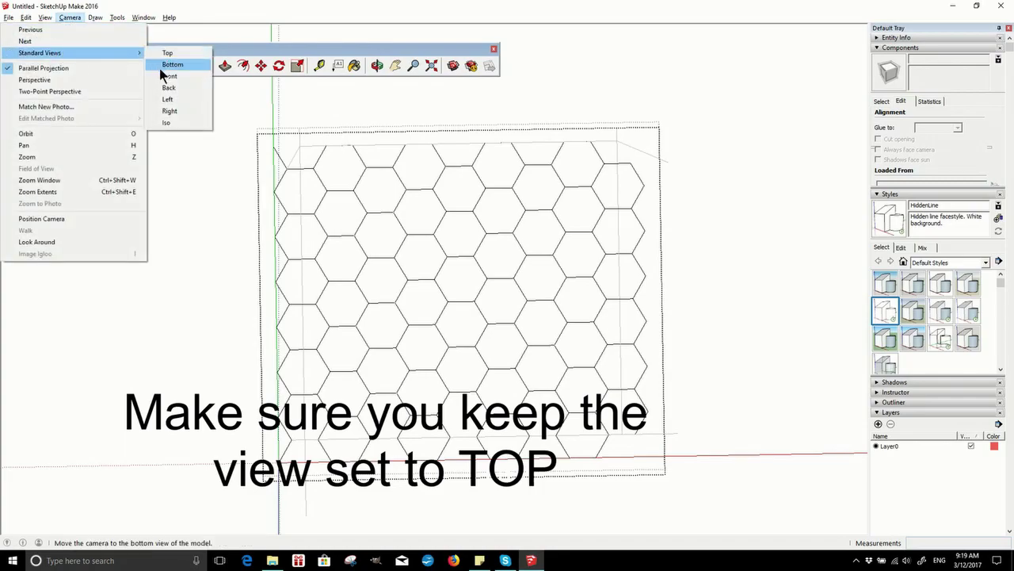
{"action": "left_click", "coordinate": [159, 51]}
{"action": "left_click_drag", "start_coordinate": [372, 151], "coordinate": [409, 243]}
Step: Move the top row of hexagons higher up
{"action": "left_click_drag", "start_coordinate": [221, 140], "coordinate": [617, 264]}
{"action": "key", "text": "m"}
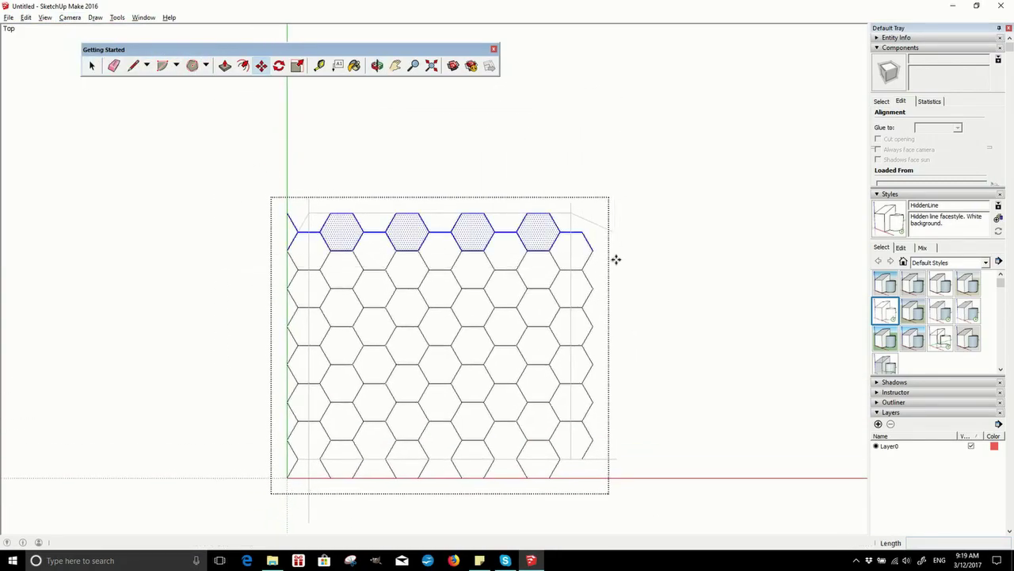
{"action": "left_click", "coordinate": [552, 252]}
{"action": "left_click", "coordinate": [550, 211]}
{"action": "key", "text": "space"}
{"action": "left_click", "coordinate": [614, 275]}
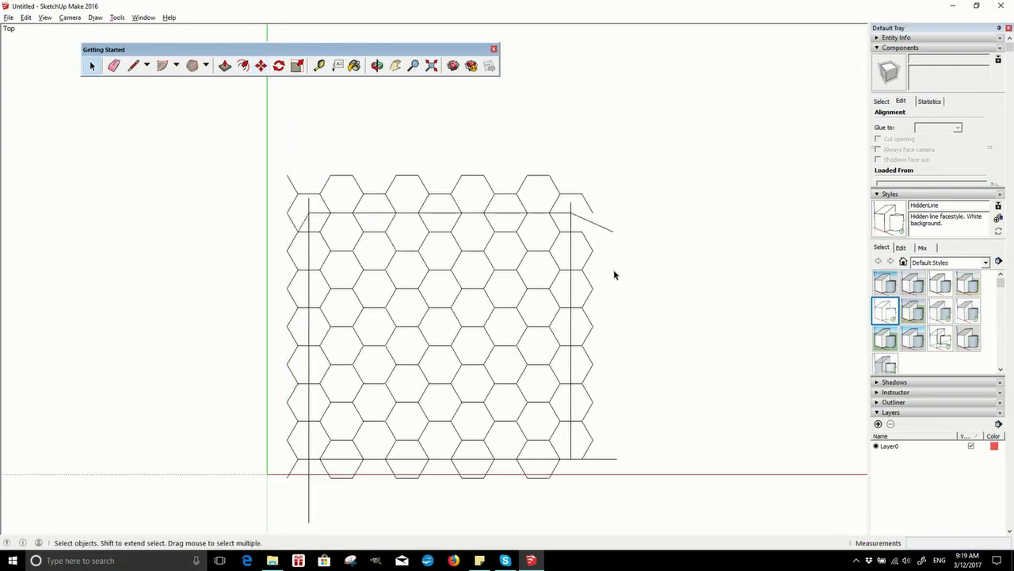
Step: Move the square's top edge higher to match the extended pattern
{"action": "left_click", "coordinate": [462, 214]}
{"action": "key", "text": "m"}
{"action": "left_click", "coordinate": [525, 215]}
{"action": "left_click", "coordinate": [524, 192]}
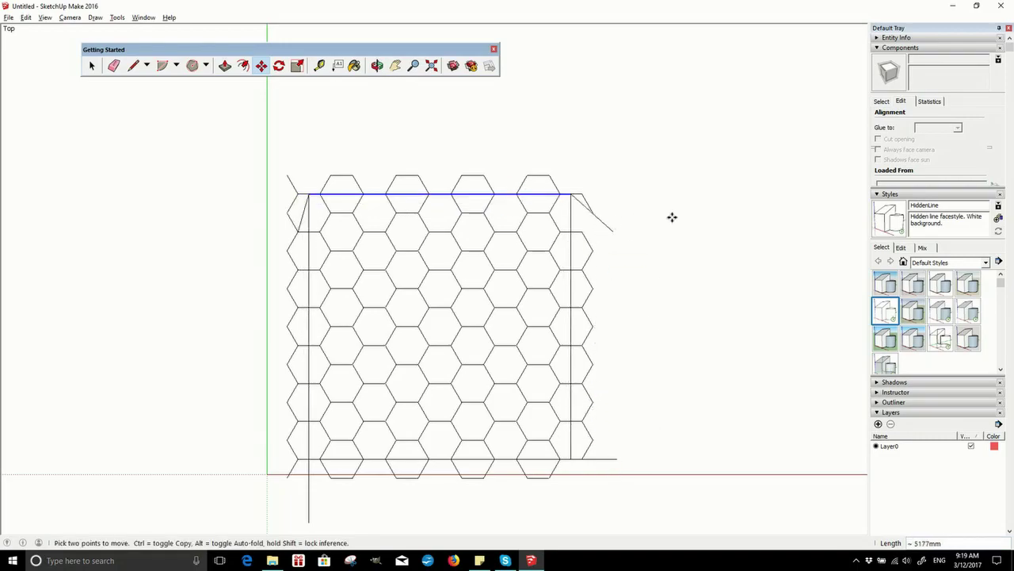
{"action": "key", "text": "space"}
Step: Delete the stray edge below the grid
{"action": "left_click", "coordinate": [538, 254]}
{"action": "left_click", "coordinate": [605, 226]}
{"action": "left_click", "coordinate": [309, 490]}
{"action": "key", "text": "Delete"}
Step: Select the square's top edge, right edge and face
{"action": "triple_click", "coordinate": [575, 195]}
{"action": "left_click", "coordinate": [622, 226]}
{"action": "left_click", "coordinate": [563, 195]}
{"action": "left_click", "coordinate": [570, 258], "text": "shift"}
{"action": "left_click", "coordinate": [507, 461], "text": "shift"}
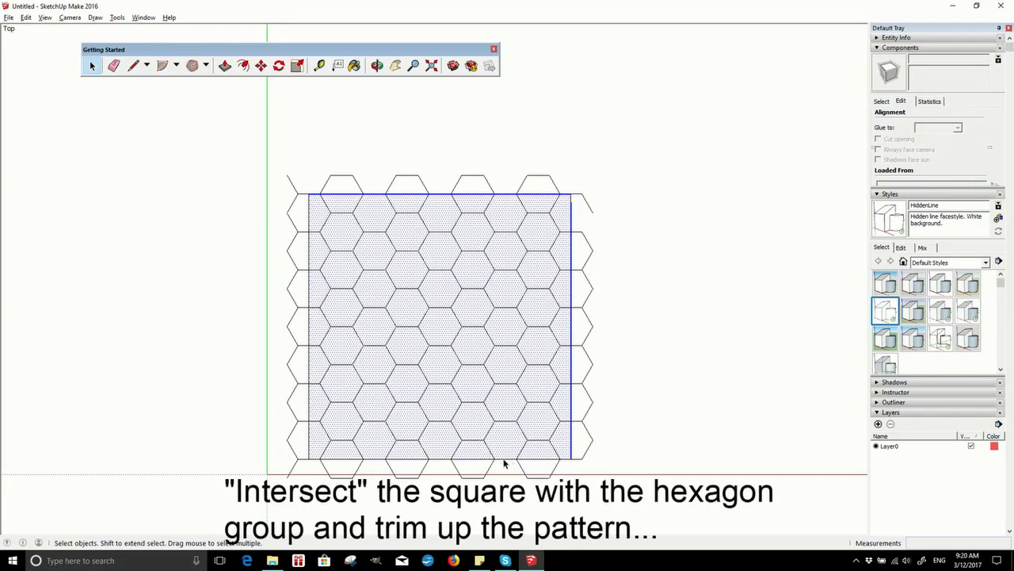
Step: Add the square's bottom and left edges and intersect the hexagon group with the model
{"action": "left_click", "coordinate": [359, 456], "text": "shift"}
{"action": "left_click", "coordinate": [310, 402], "text": "shift"}
{"action": "right_click", "coordinate": [553, 328]}
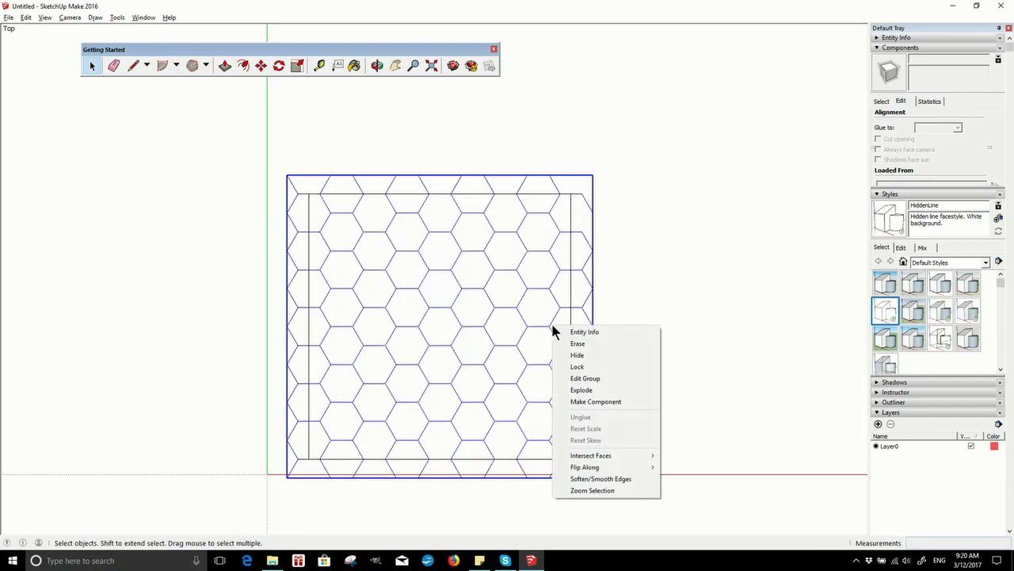
{"action": "mouse_move", "coordinate": [598, 466]}
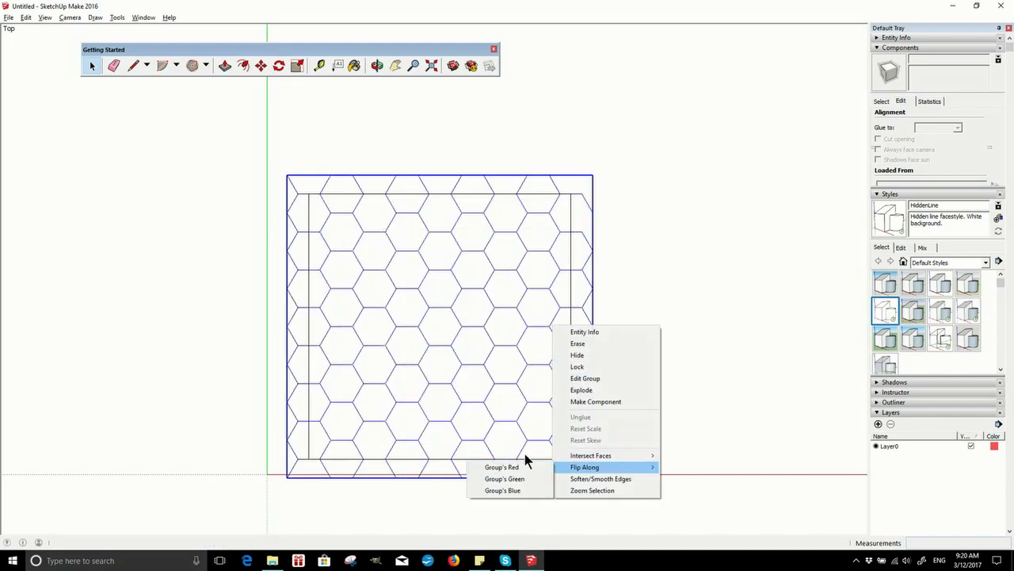
{"action": "left_click", "coordinate": [531, 456]}
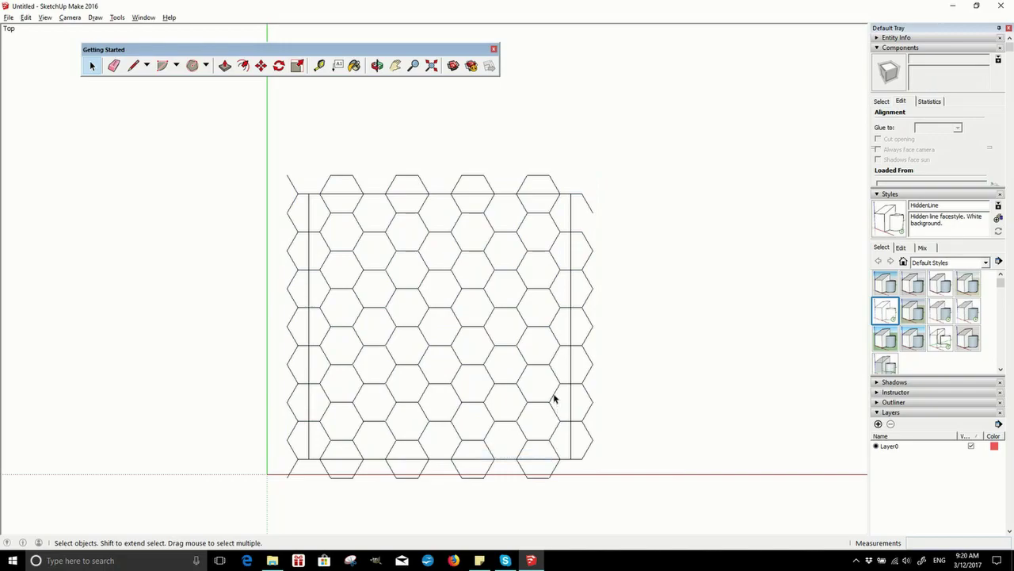
Step: Delete the hexagon pieces and trim edges outside the square
{"action": "left_click", "coordinate": [588, 395]}
{"action": "key", "text": "Delete"}
{"action": "left_click", "coordinate": [579, 387]}
{"action": "key", "text": "Delete"}
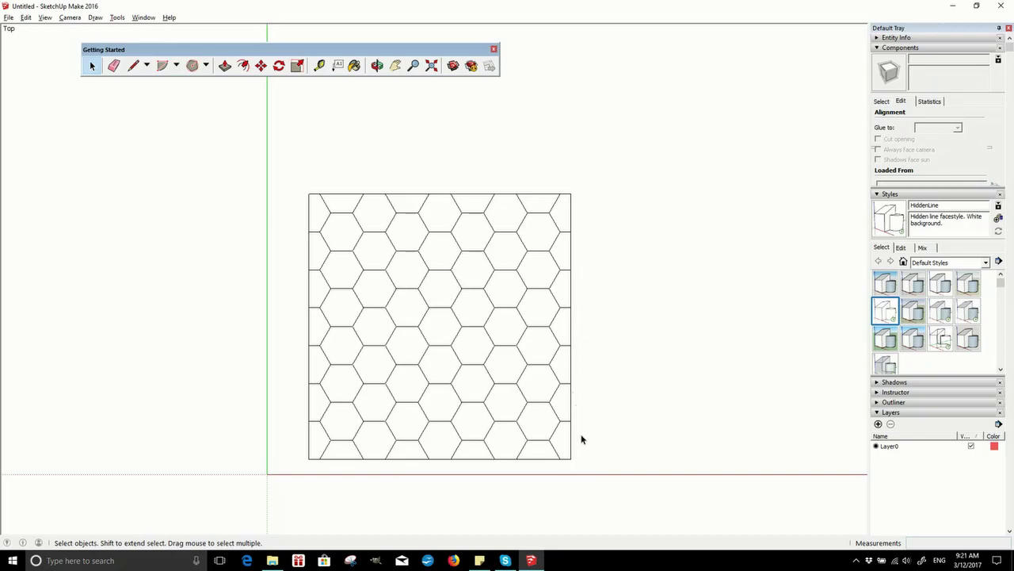
Step: Zoom Extents to fit the whole hexagon grid in view
{"action": "left_click", "coordinate": [45, 17]}
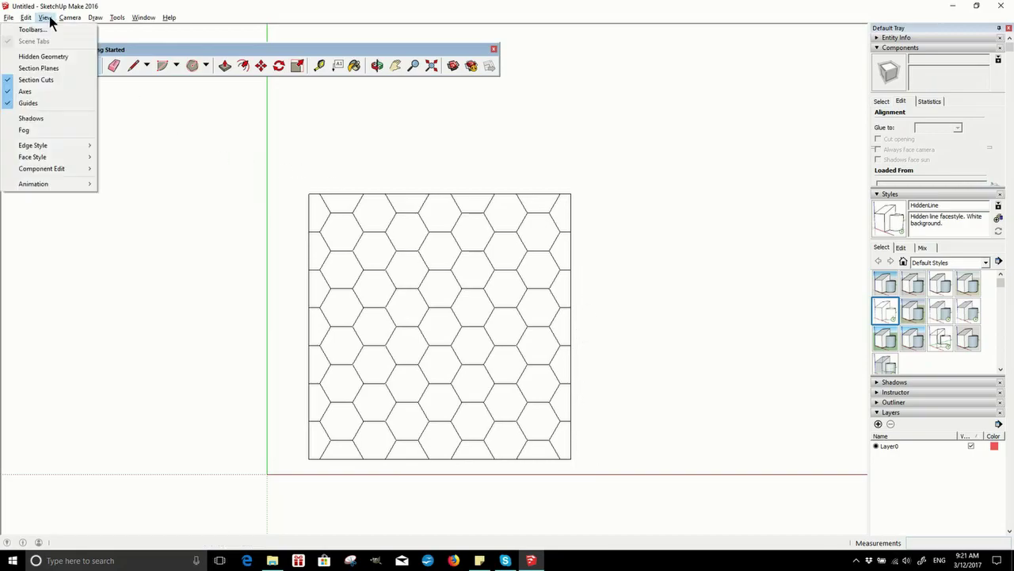
{"action": "left_click", "coordinate": [252, 32]}
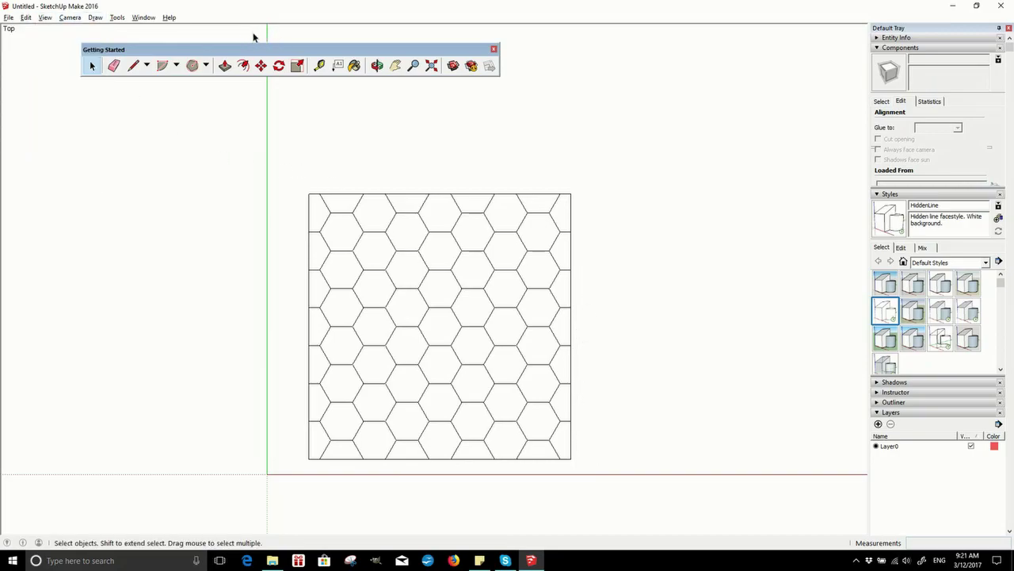
{"action": "left_click", "coordinate": [431, 67]}
{"action": "left_click_drag", "start_coordinate": [464, 55], "coordinate": [77, 103]}
Step: Export a 2D graphic to DATA (D:) > VideoTemp, naming it HEX
{"action": "left_click", "coordinate": [9, 17]}
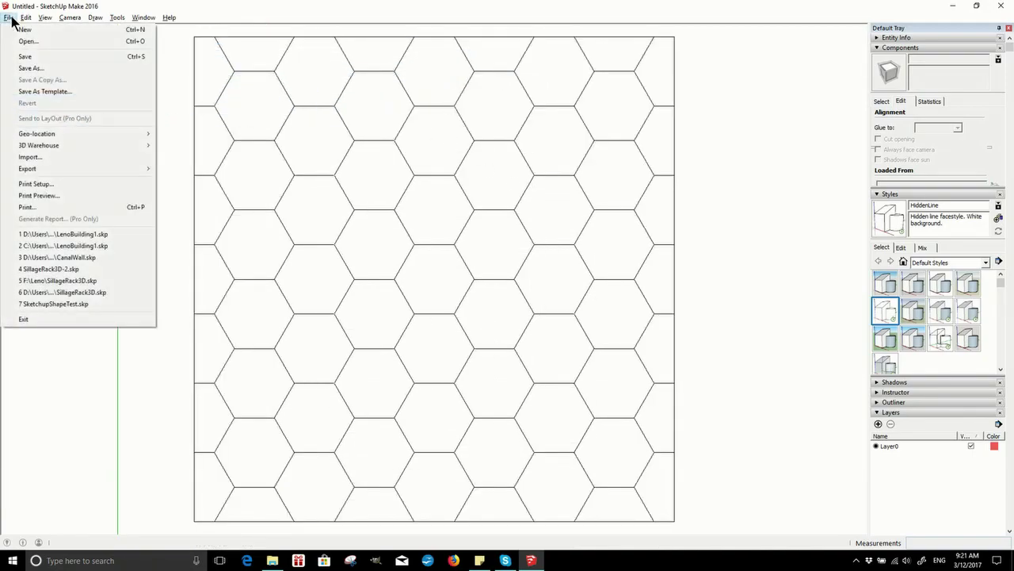
{"action": "mouse_move", "coordinate": [140, 174]}
{"action": "left_click", "coordinate": [188, 180]}
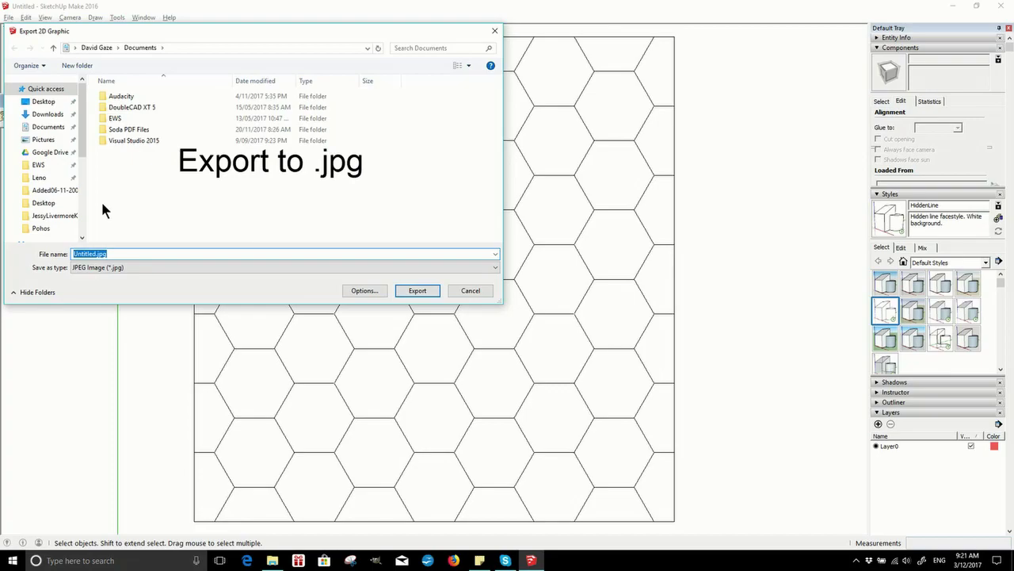
{"action": "scroll", "coordinate": [62, 173], "scroll_direction": "down", "scroll_amount": 5}
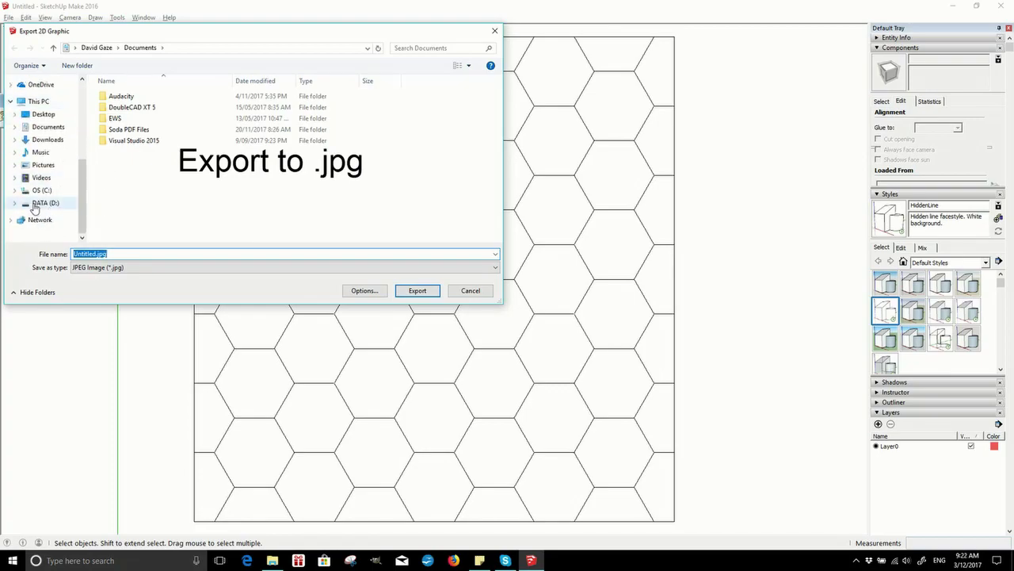
{"action": "left_click", "coordinate": [35, 206]}
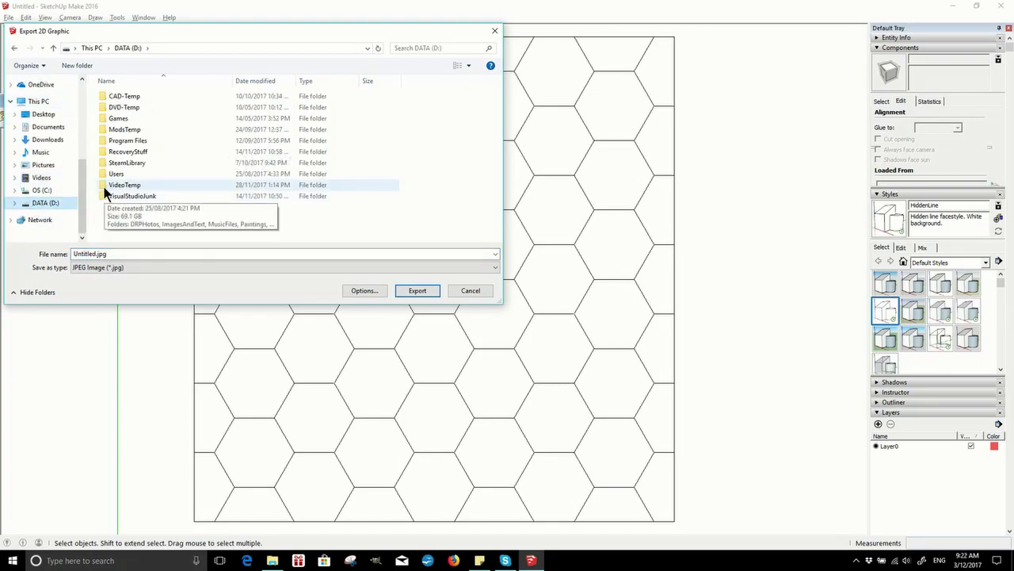
{"action": "double_click", "coordinate": [103, 186]}
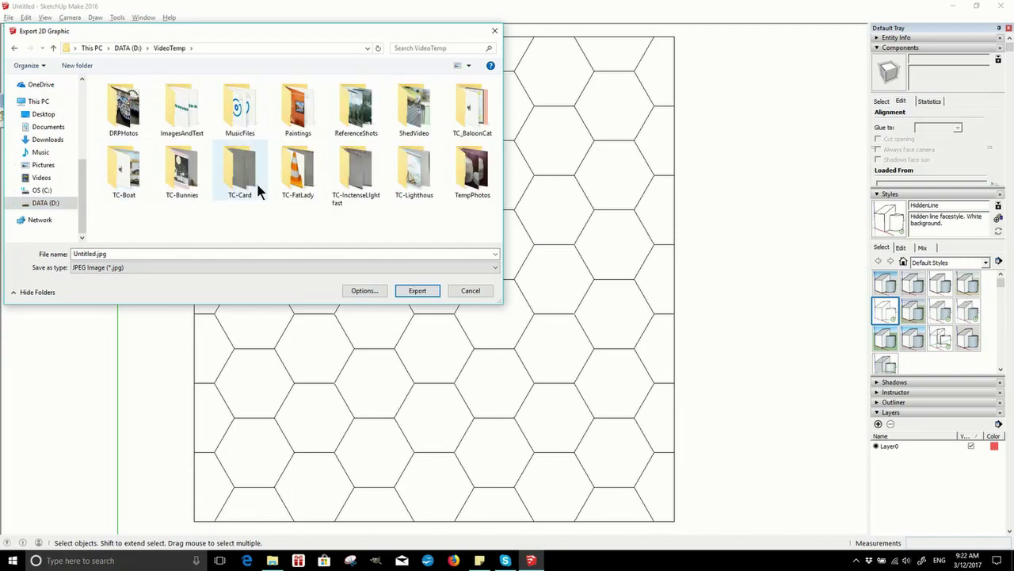
{"action": "left_click", "coordinate": [93, 254]}
{"action": "type", "text": "HEX"}
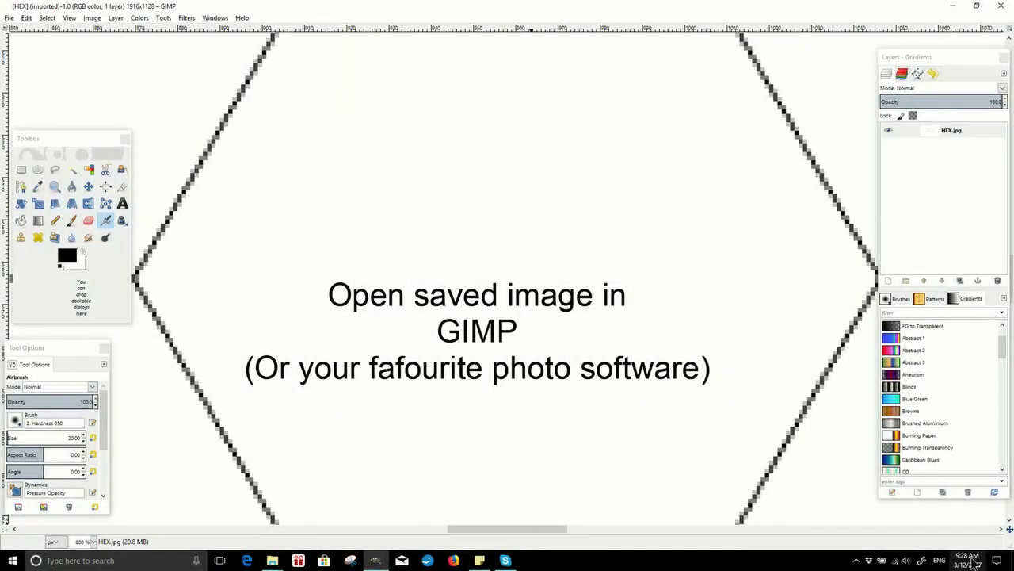
Step: Add a vertical guide at the grid's left edge and a horizontal guide at its top edge
{"action": "left_click_drag", "start_coordinate": [1009, 529], "coordinate": [968, 505]}
{"action": "left_click_drag", "start_coordinate": [4, 103], "coordinate": [211, 115]}
{"action": "left_click_drag", "start_coordinate": [264, 35], "coordinate": [270, 151]}
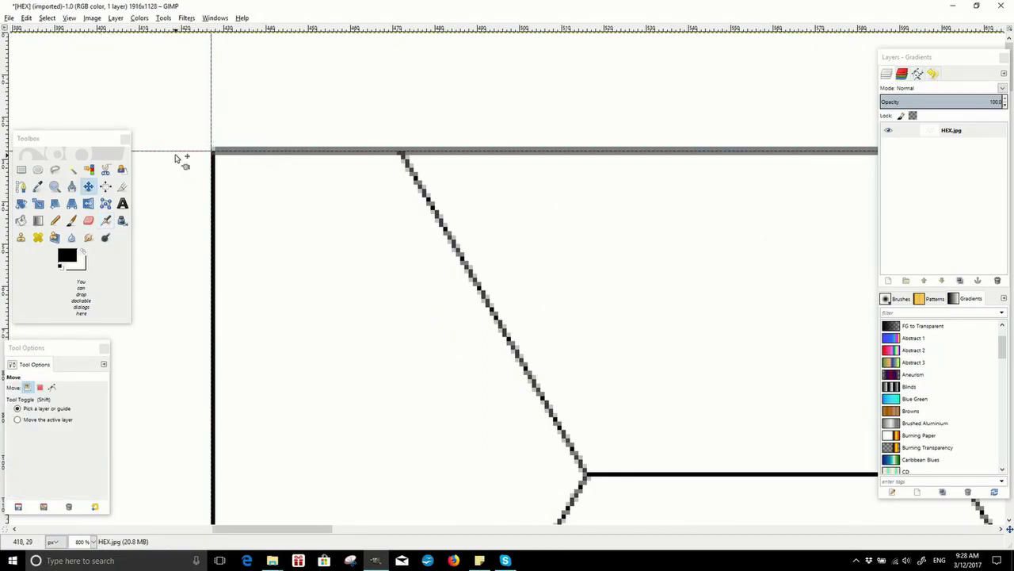
Step: Zoom out to 50% and pick the Crop tool
{"action": "left_click", "coordinate": [94, 543]}
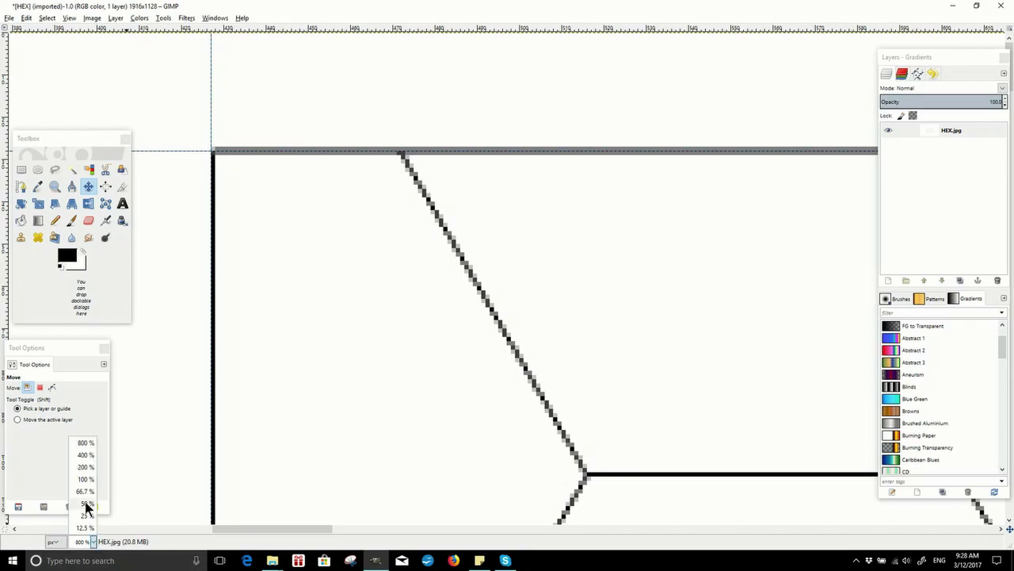
{"action": "left_click", "coordinate": [84, 479]}
{"action": "left_click", "coordinate": [93, 542]}
{"action": "left_click", "coordinate": [87, 503]}
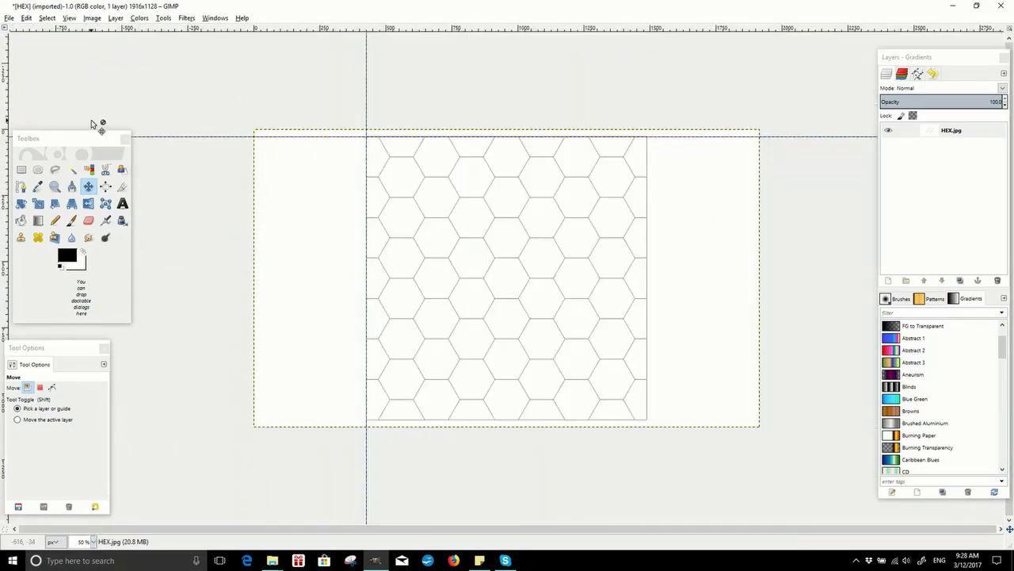
{"action": "left_click", "coordinate": [122, 188]}
{"action": "left_click", "coordinate": [122, 187]}
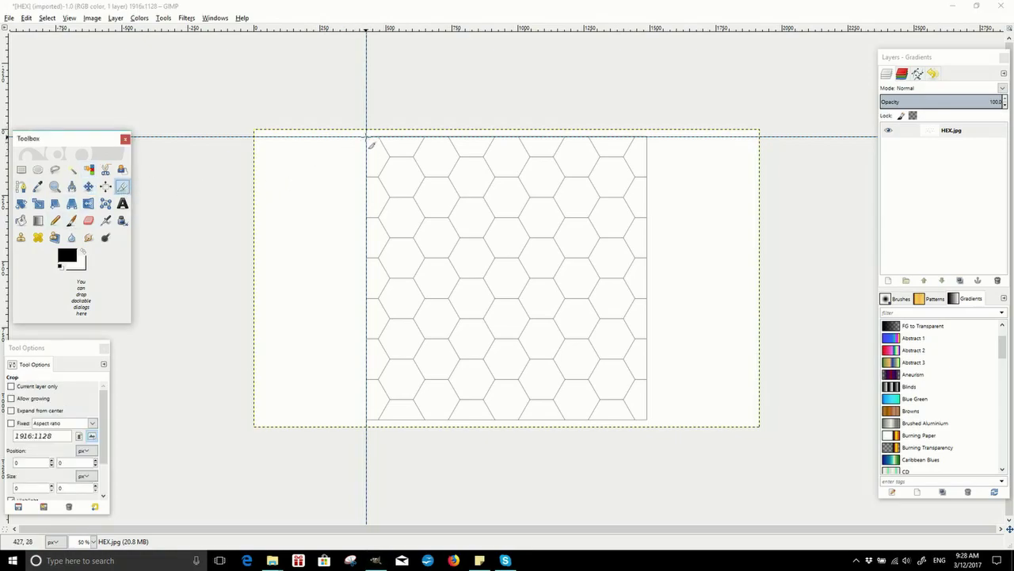
Step: Crop HEX.jpg from the guides' corner to the hexagon grid, 1143×1096 pixels
{"action": "left_click_drag", "start_coordinate": [369, 141], "coordinate": [673, 433]}
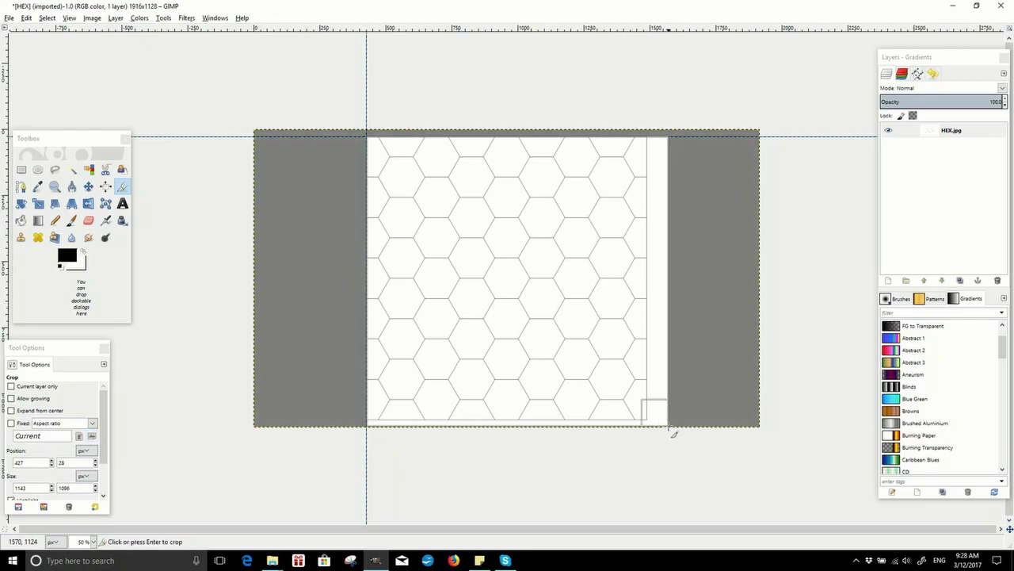
{"action": "left_click", "coordinate": [543, 314]}
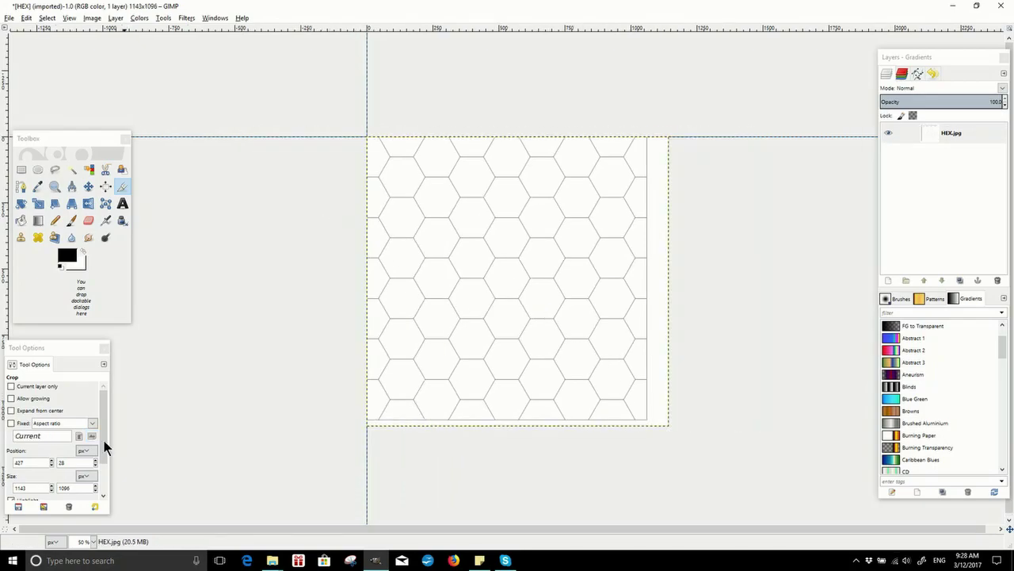
{"action": "left_click", "coordinate": [92, 541]}
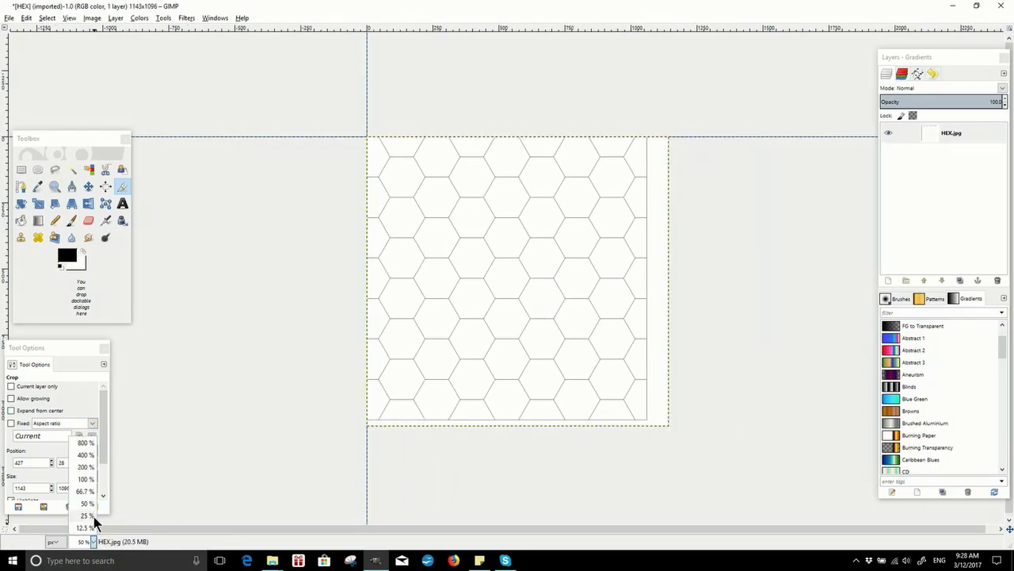
Step: At 400% zoom, place vertical and horizontal guides at 500 pixels
{"action": "left_click", "coordinate": [86, 454]}
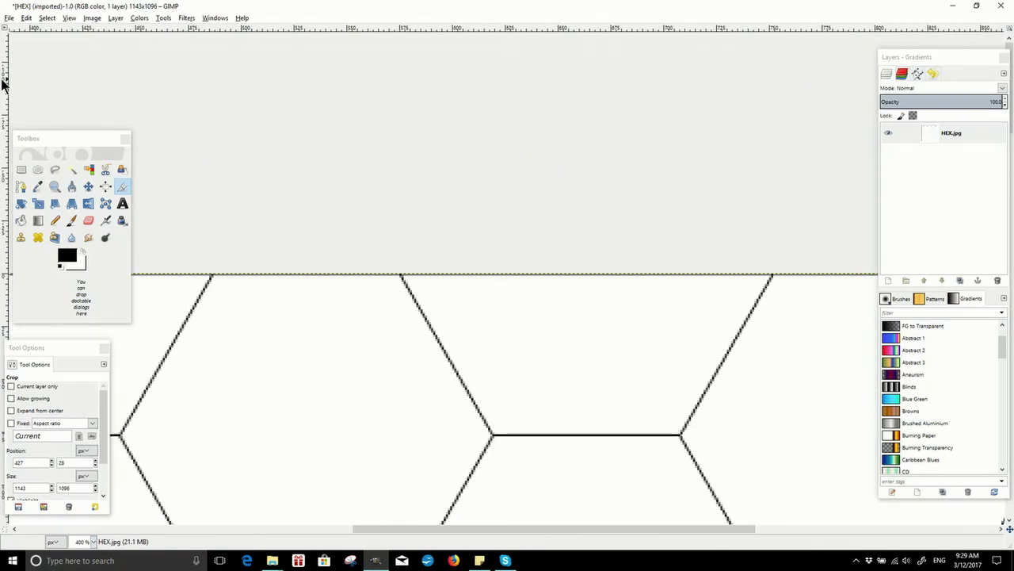
{"action": "left_click_drag", "start_coordinate": [8, 99], "coordinate": [245, 103]}
{"action": "scroll", "coordinate": [238, 253], "scroll_direction": "down", "scroll_amount": 10}
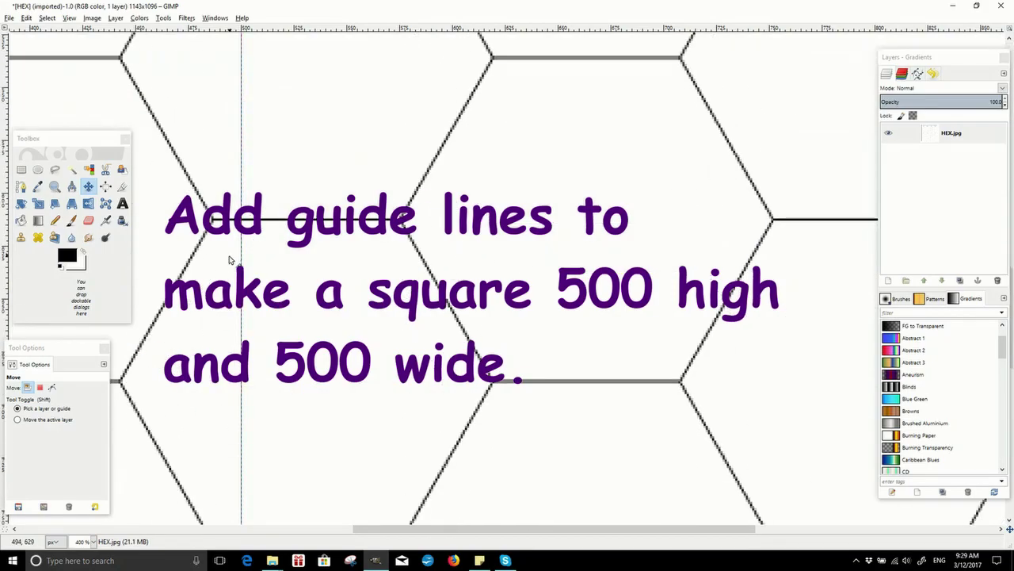
{"action": "left_click_drag", "start_coordinate": [46, 349], "coordinate": [81, 350]}
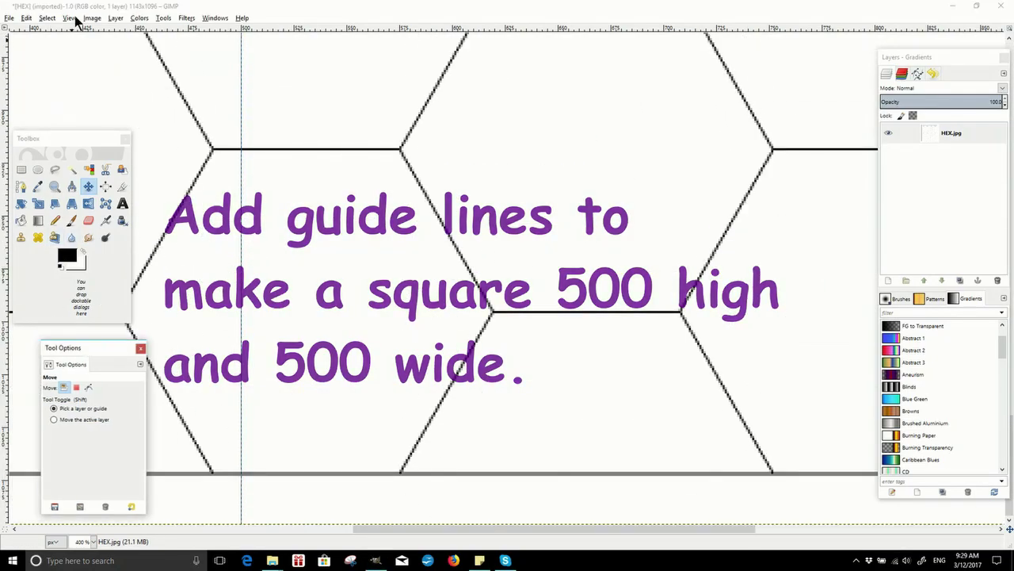
{"action": "scroll", "coordinate": [70, 74], "scroll_direction": "up", "scroll_amount": 4}
{"action": "scroll", "coordinate": [64, 83], "scroll_direction": "up", "scroll_amount": 5}
{"action": "left_click_drag", "start_coordinate": [87, 29], "coordinate": [150, 291]}
{"action": "left_click_drag", "start_coordinate": [97, 139], "coordinate": [129, 55]}
{"action": "scroll", "coordinate": [161, 292], "scroll_direction": "up", "scroll_amount": 3}
{"action": "left_click_drag", "start_coordinate": [230, 414], "coordinate": [237, 245]}
Step: Set the zoom to 200% and pan across the hexagon grid
{"action": "left_click", "coordinate": [94, 541]}
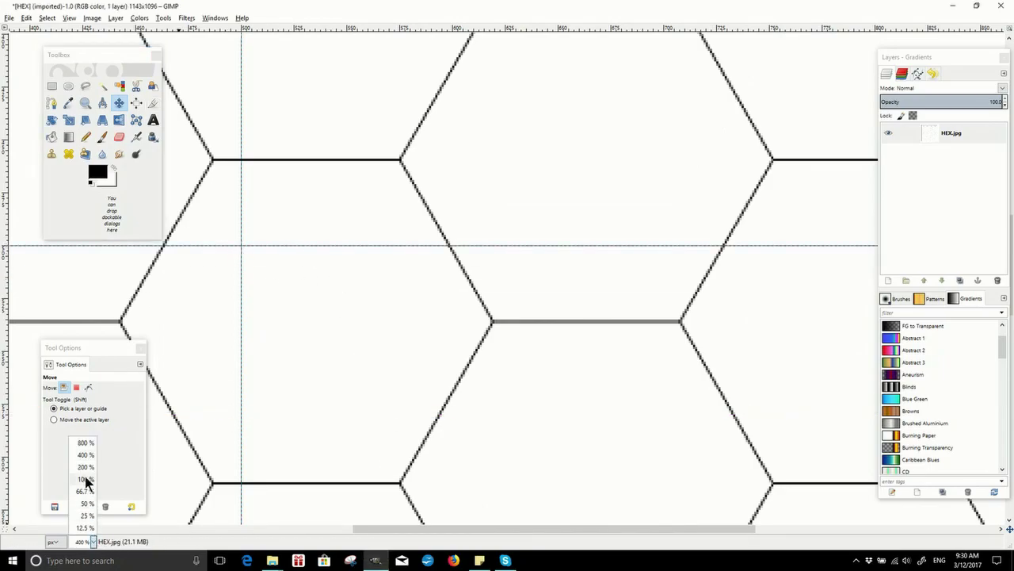
{"action": "left_click", "coordinate": [86, 485]}
{"action": "left_click", "coordinate": [93, 542]}
{"action": "left_click", "coordinate": [87, 473]}
{"action": "left_click_drag", "start_coordinate": [442, 296], "coordinate": [254, 199]}
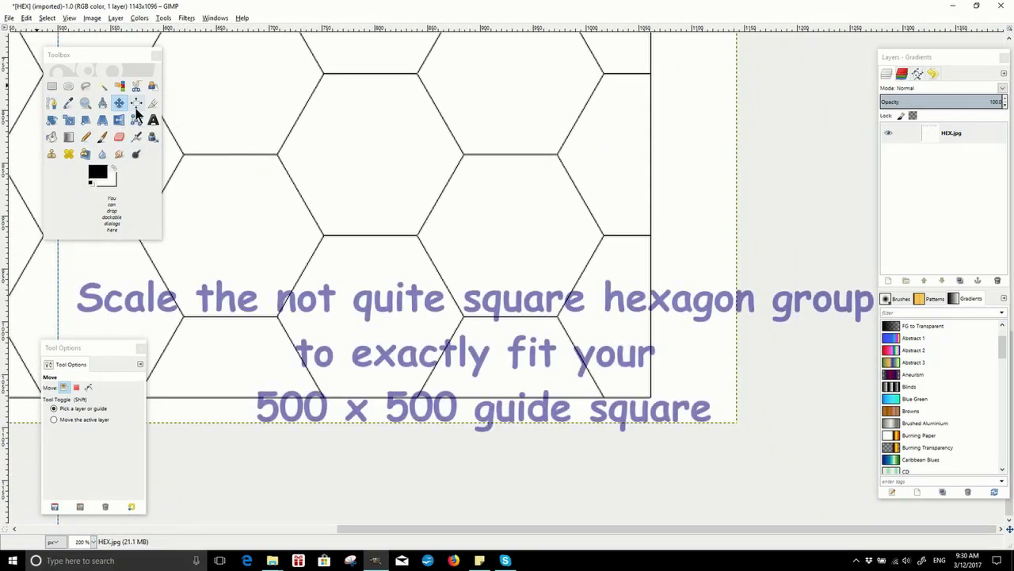
Step: Scale the hexagon layer down to roughly 539×512 pixels with the Scale tool
{"action": "key", "text": "shift+s"}
{"action": "key", "text": "Tab"}
{"action": "left_click", "coordinate": [597, 364]}
{"action": "key", "text": "Tab"}
{"action": "left_click_drag", "start_coordinate": [739, 424], "coordinate": [615, 357]}
{"action": "left_click_drag", "start_coordinate": [533, 298], "coordinate": [493, 265]}
Step: Zoom in to 800% and fine-tune the layer to exactly 538×511 pixels, then apply
{"action": "left_click", "coordinate": [87, 541]}
{"action": "left_click", "coordinate": [83, 528]}
{"action": "left_click", "coordinate": [93, 541]}
{"action": "left_click", "coordinate": [83, 528]}
{"action": "left_click_drag", "start_coordinate": [620, 341], "coordinate": [613, 337]}
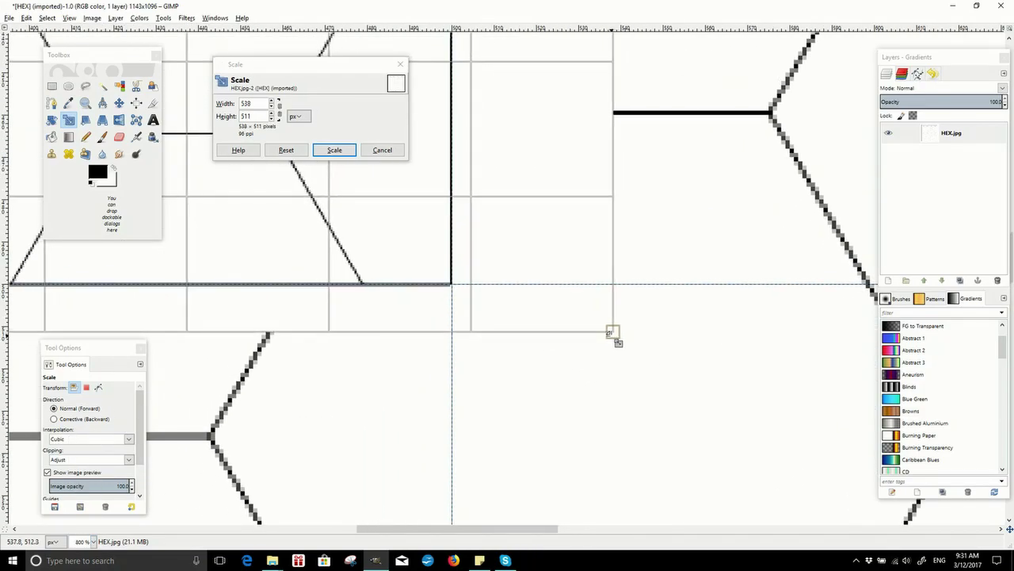
{"action": "left_click", "coordinate": [335, 152]}
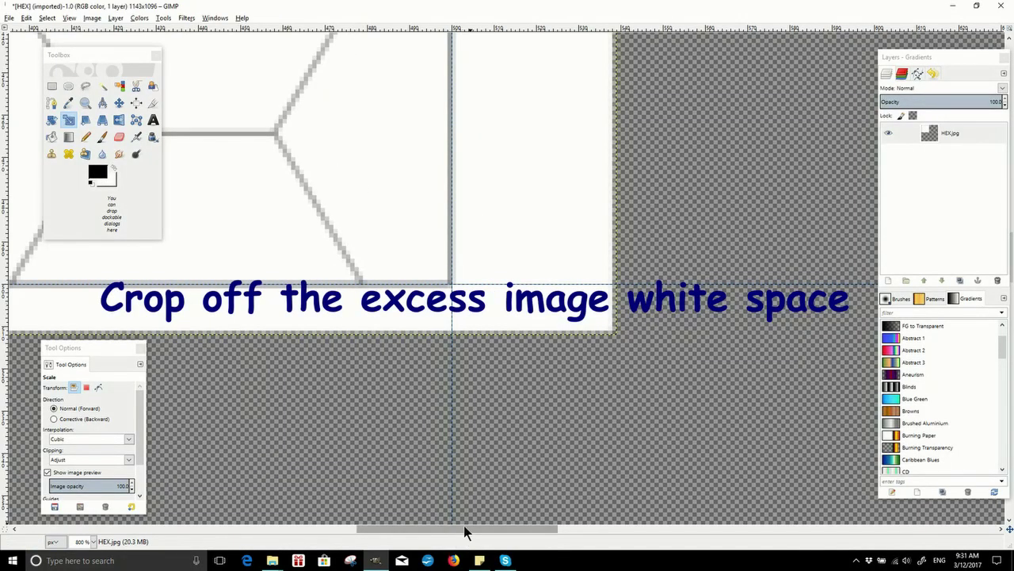
Step: Crop the image to the 500×500 guide square at 100% zoom
{"action": "left_click", "coordinate": [83, 541]}
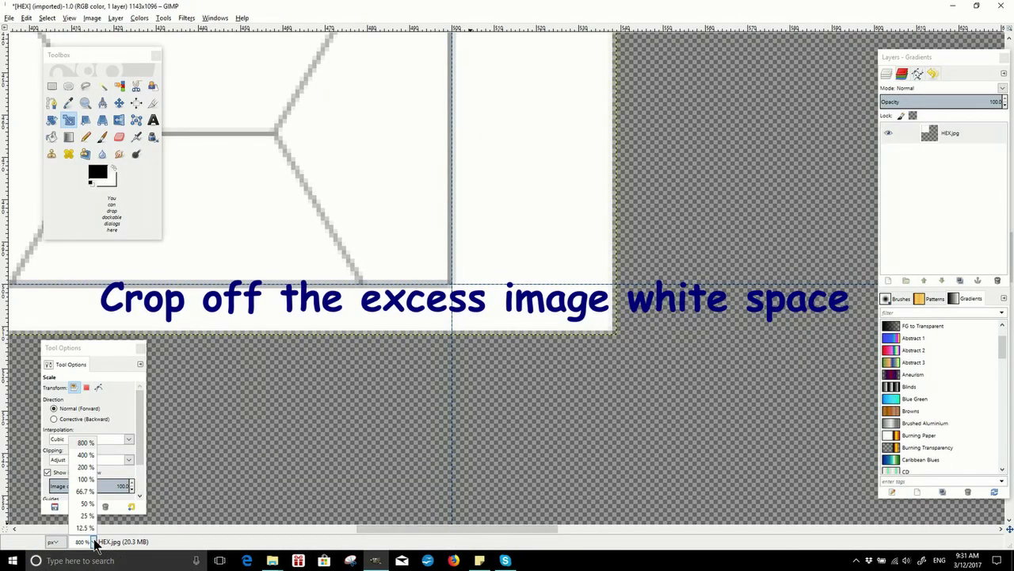
{"action": "left_click", "coordinate": [84, 483]}
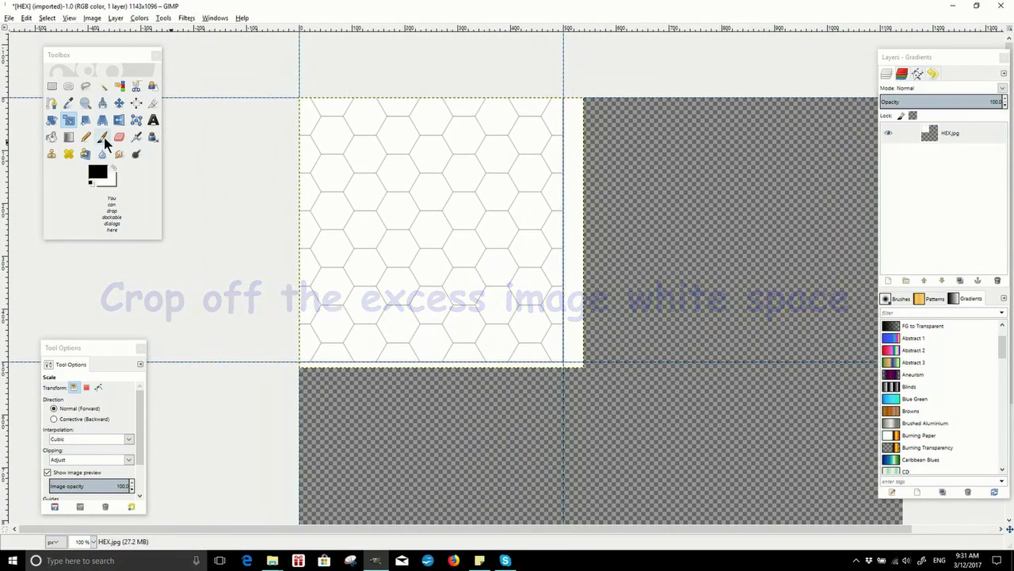
{"action": "left_click", "coordinate": [153, 103]}
{"action": "left_click_drag", "start_coordinate": [304, 106], "coordinate": [561, 363]}
{"action": "left_click", "coordinate": [454, 263]}
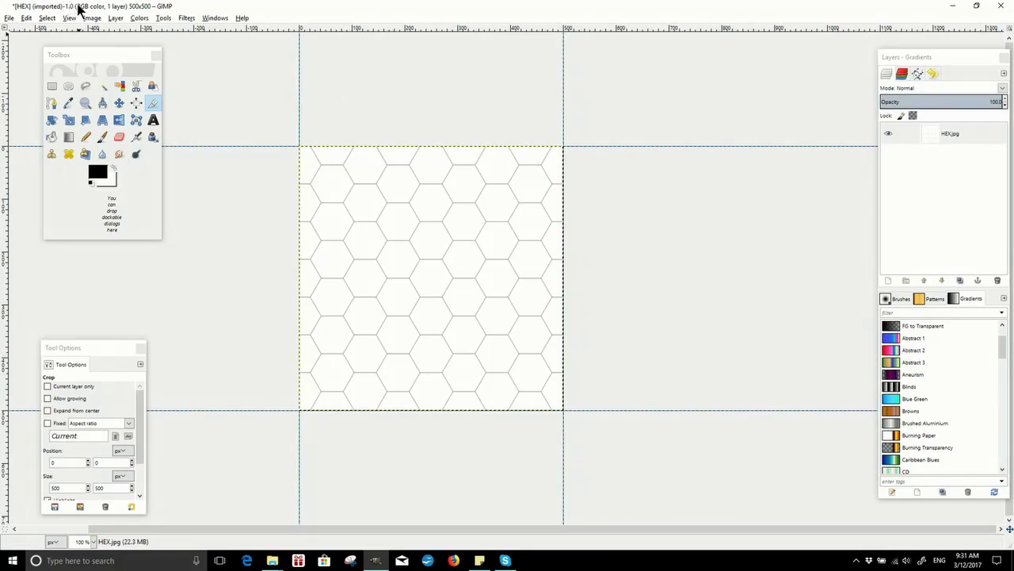
Step: Rescale the cropped image to 512×512 pixels via Image > Scale Image
{"action": "left_click", "coordinate": [92, 18]}
{"action": "left_click", "coordinate": [114, 112]}
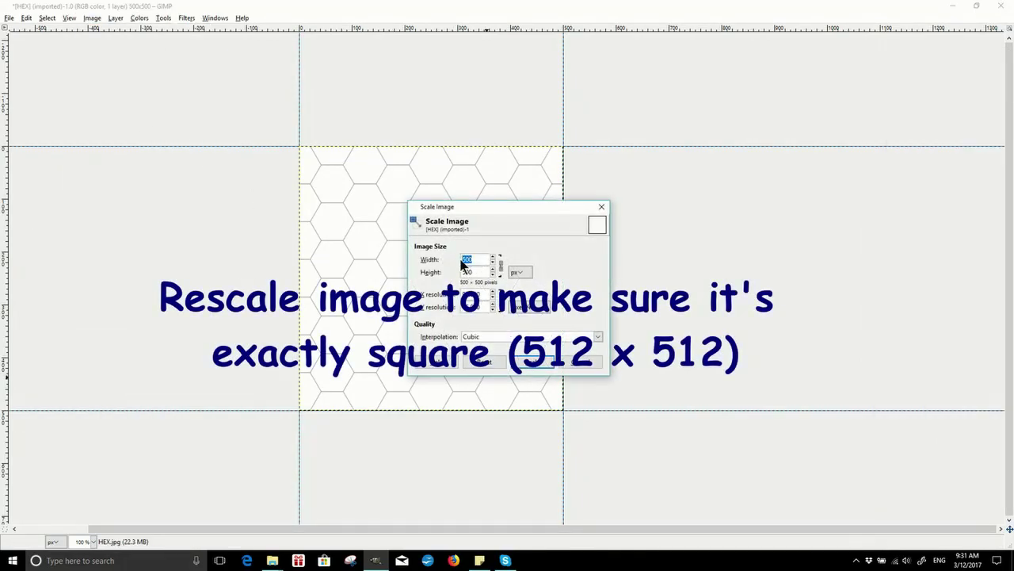
{"action": "left_click", "coordinate": [535, 362]}
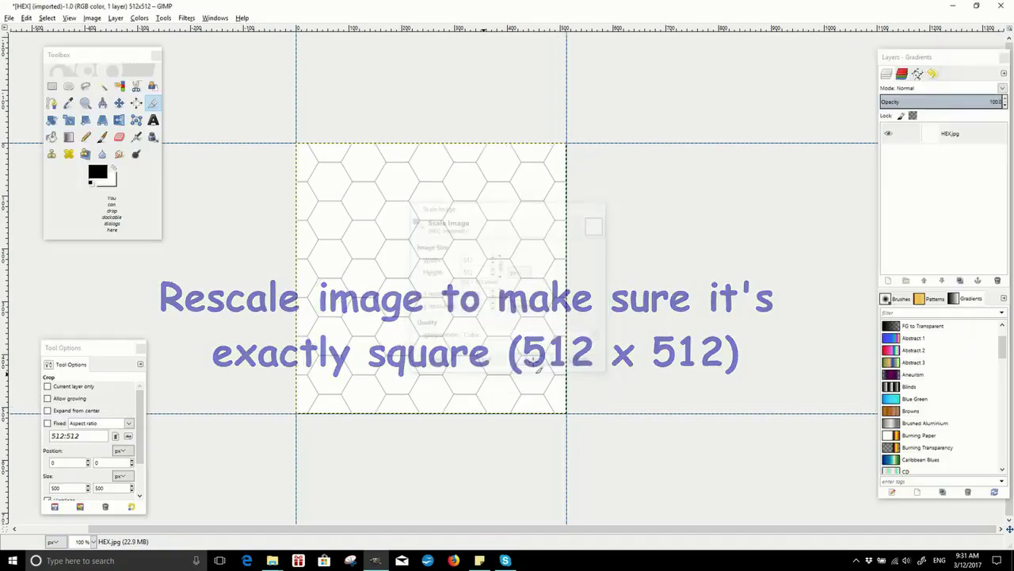
{"action": "left_click", "coordinate": [8, 17]}
Step: Save the tile as HEX.xcf and export a PNG copy named HEX2.png into VideoTemp
{"action": "left_click", "coordinate": [35, 102]}
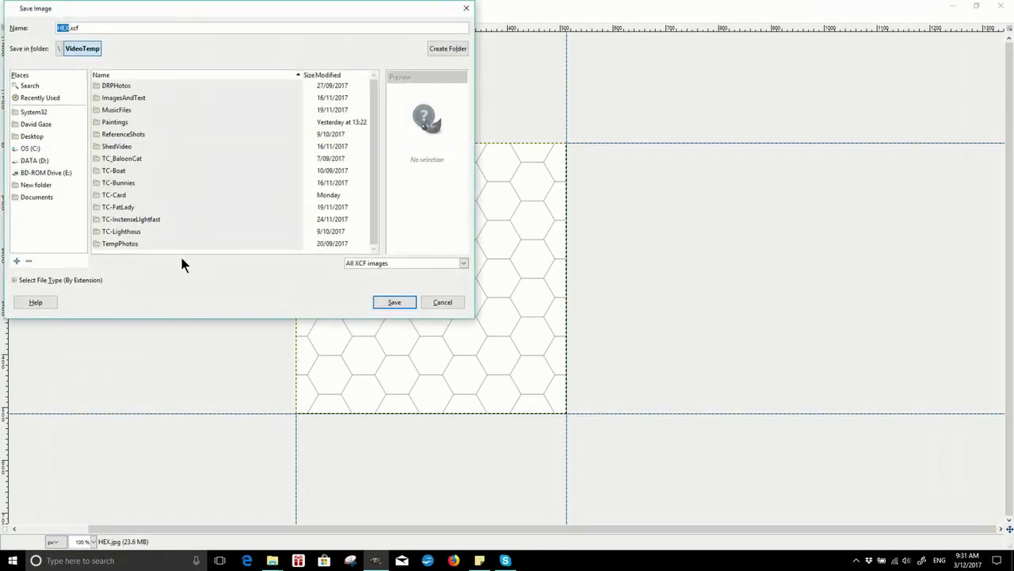
{"action": "left_click", "coordinate": [396, 304]}
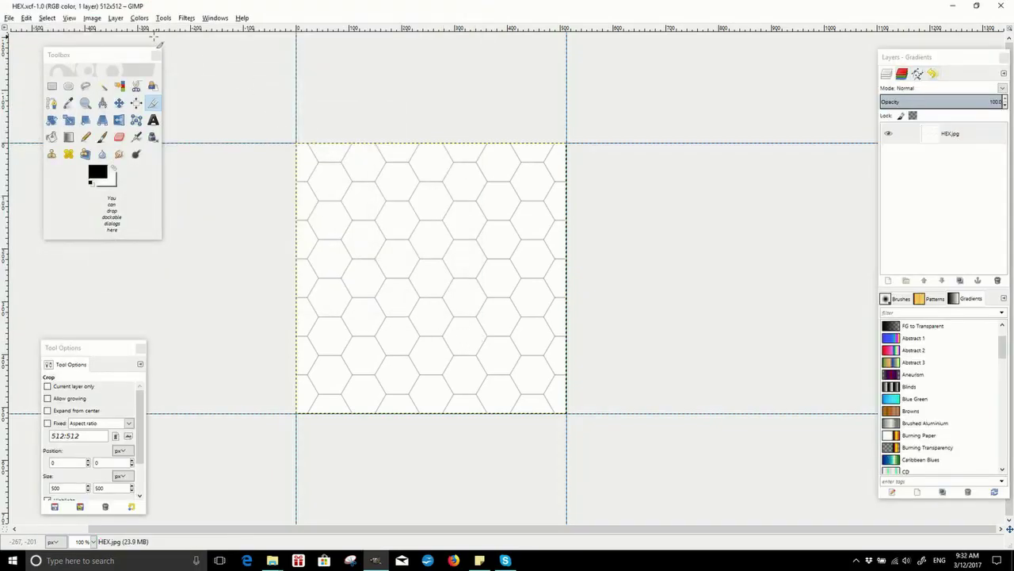
{"action": "left_click", "coordinate": [9, 18]}
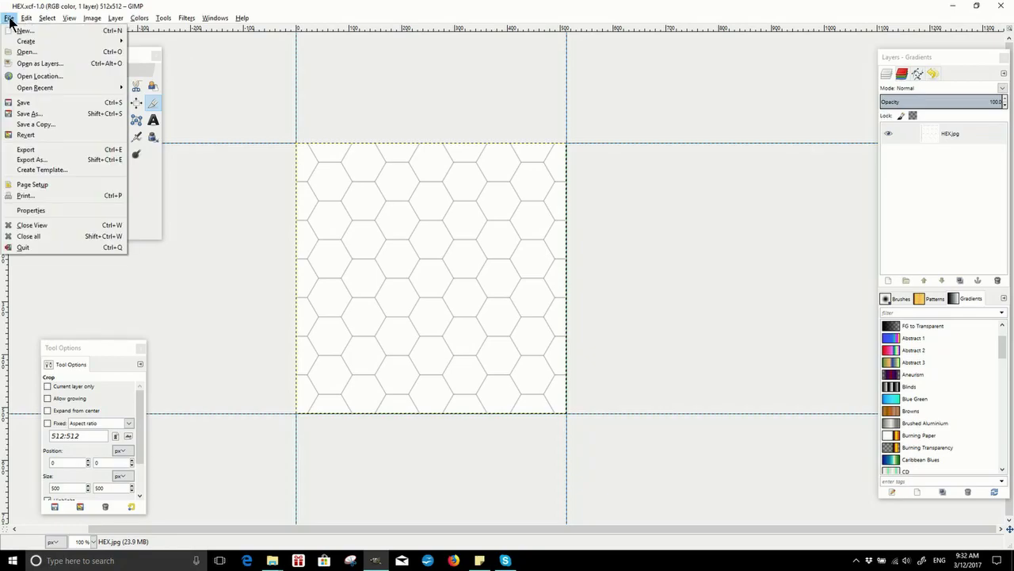
{"action": "left_click", "coordinate": [30, 150]}
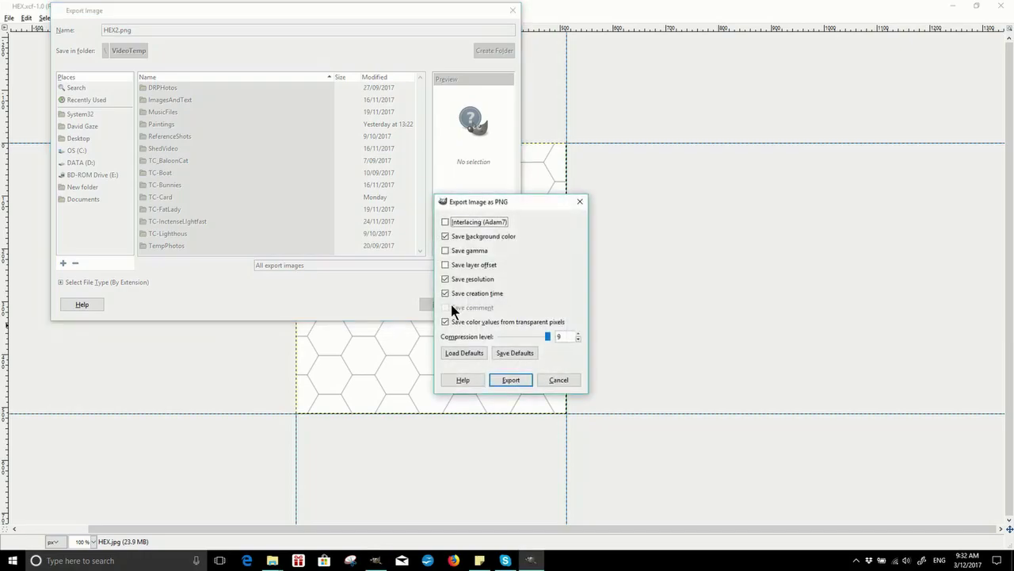
{"action": "left_click", "coordinate": [512, 380]}
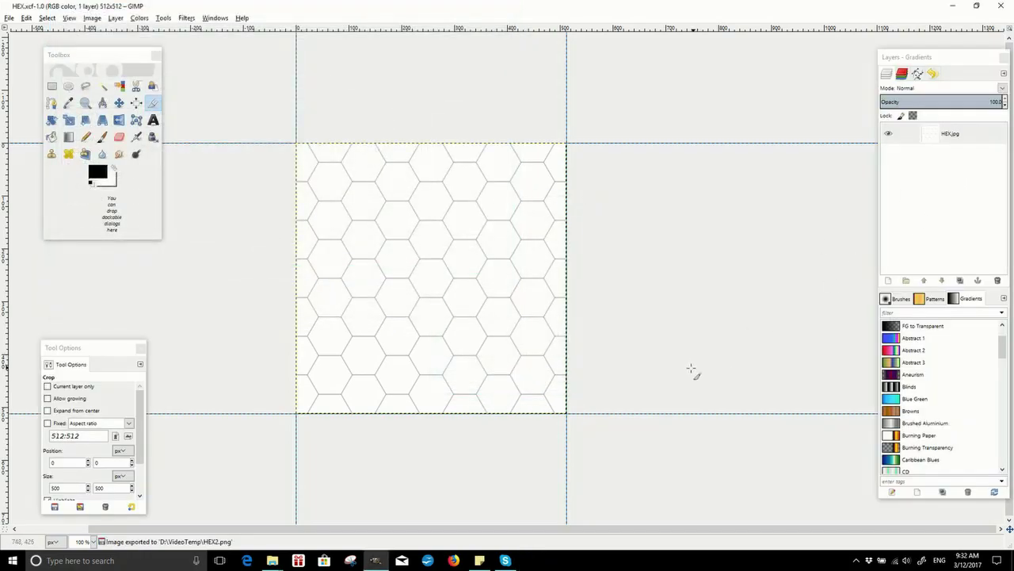
{"action": "left_click", "coordinate": [12, 560]}
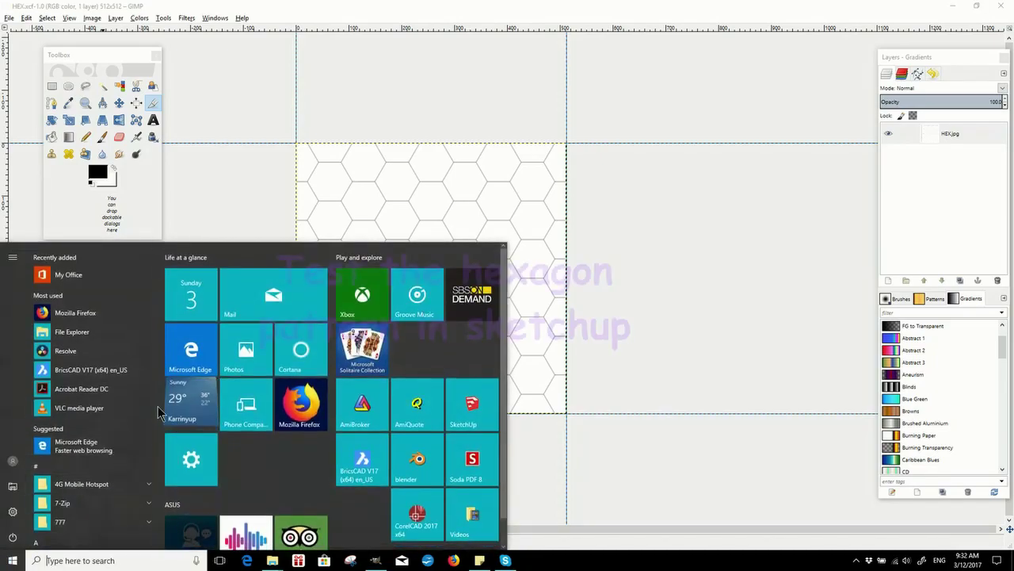
Step: Launch SketchUp Make 2016, start a new model, and bring the Getting Started toolbar into view
{"action": "left_click", "coordinate": [473, 412]}
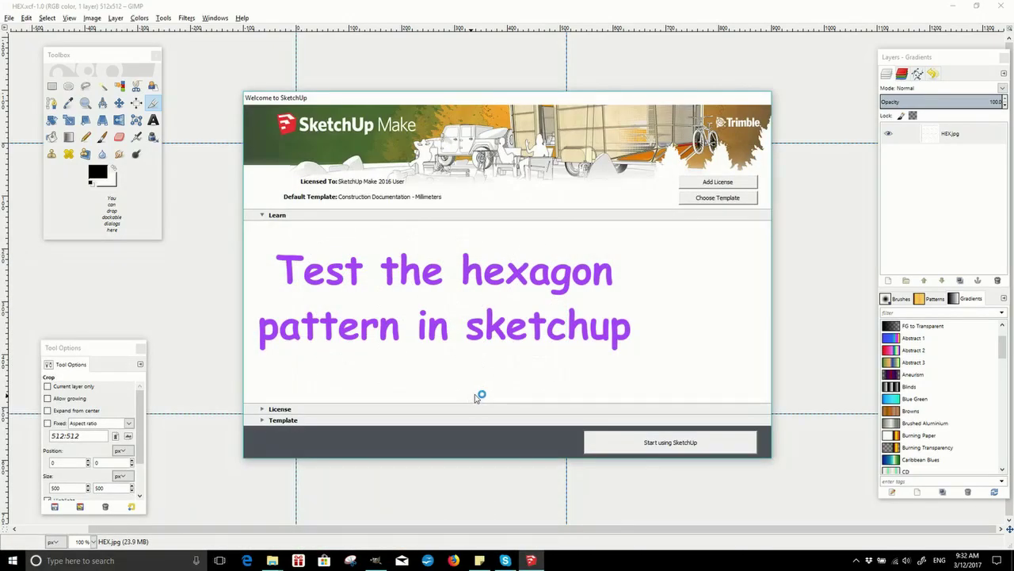
{"action": "left_click", "coordinate": [672, 441]}
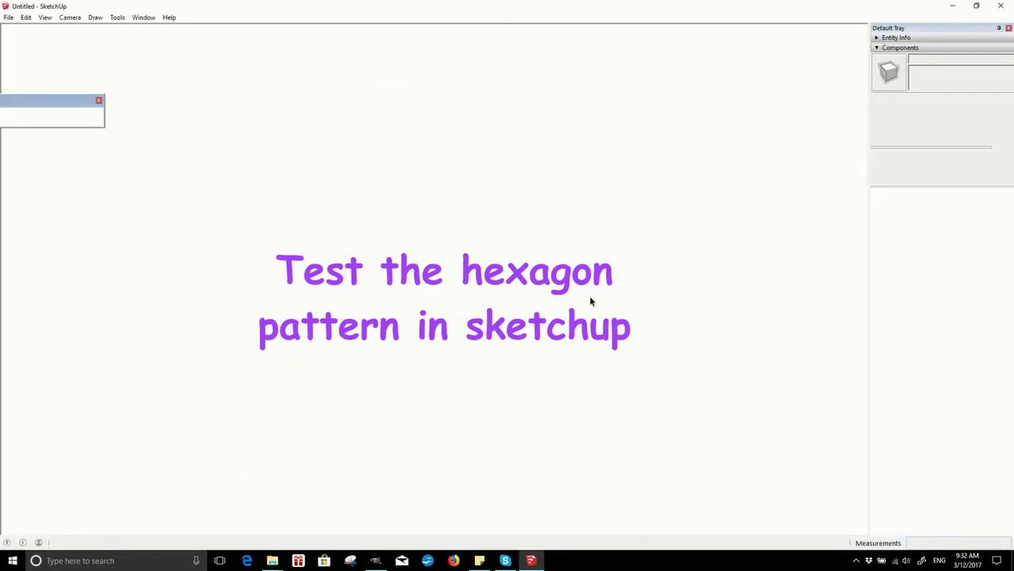
{"action": "mouse_move", "coordinate": [482, 402]}
{"action": "left_mouse_down"}
{"action": "mouse_move", "coordinate": [357, 311]}
{"action": "mouse_move", "coordinate": [455, 108]}
{"action": "mouse_move", "coordinate": [448, 391]}
{"action": "mouse_move", "coordinate": [455, 183]}
{"action": "mouse_move", "coordinate": [543, 159]}
{"action": "mouse_move", "coordinate": [326, 193]}
{"action": "mouse_move", "coordinate": [190, 130]}
{"action": "left_mouse_up"}
{"action": "left_click_drag", "start_coordinate": [42, 100], "coordinate": [394, 49]}
{"action": "left_click", "coordinate": [182, 65]}
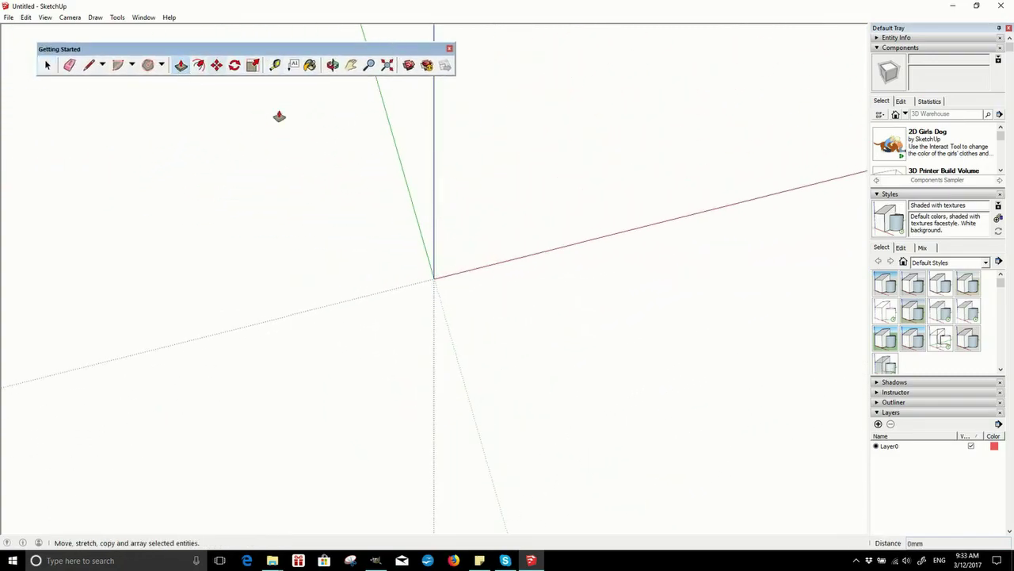
Step: Draw a rectangle and push/pull it up into a tall box
{"action": "left_click", "coordinate": [162, 65]}
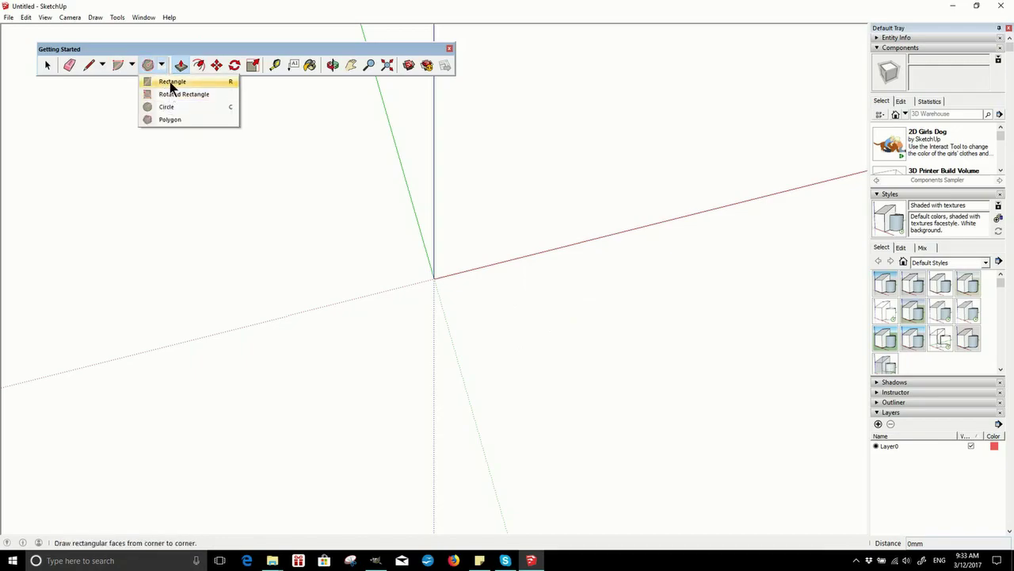
{"action": "left_click", "coordinate": [172, 82]}
{"action": "left_click", "coordinate": [553, 325]}
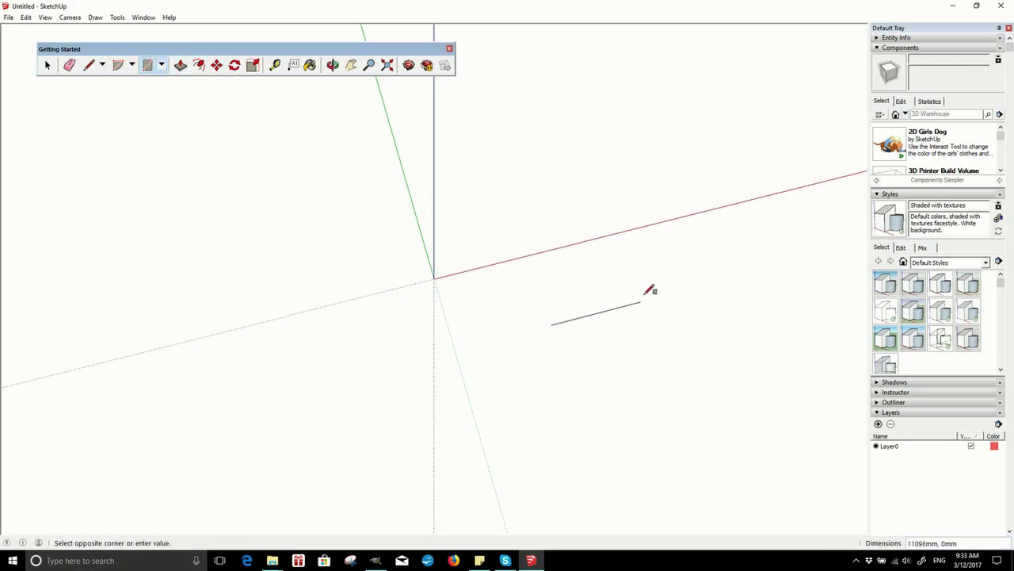
{"action": "left_click", "coordinate": [786, 365]}
{"action": "left_click", "coordinate": [181, 65]}
{"action": "left_click", "coordinate": [672, 367]}
{"action": "left_click", "coordinate": [631, 167]}
Step: Draw a six-sided polygon beside the box and pull it up into a hexagonal prism
{"action": "left_click", "coordinate": [161, 68]}
{"action": "left_click", "coordinate": [167, 122]}
{"action": "left_click", "coordinate": [444, 370]}
{"action": "left_click", "coordinate": [537, 394]}
{"action": "left_click", "coordinate": [181, 65]}
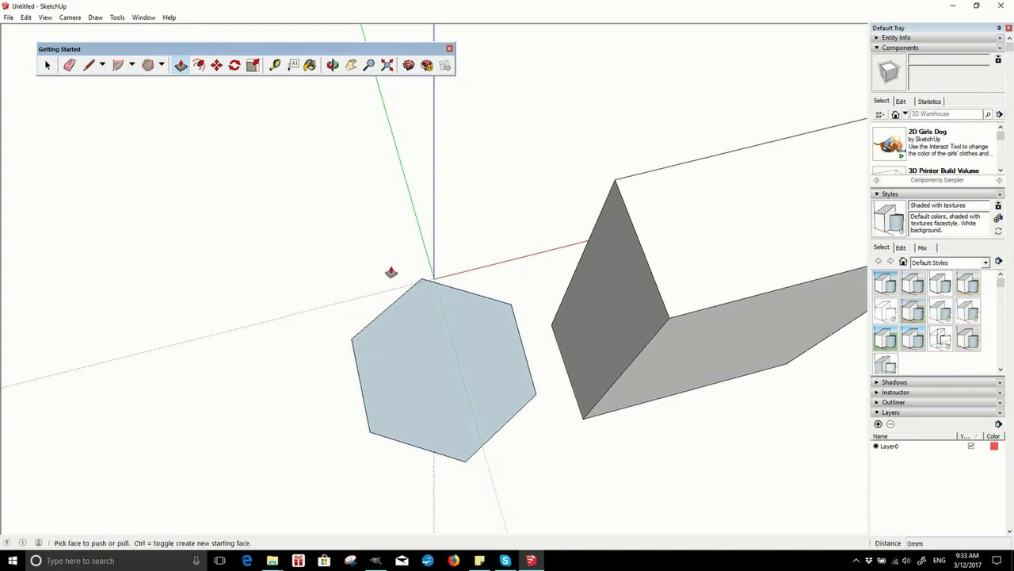
{"action": "left_click", "coordinate": [444, 370]}
{"action": "left_click", "coordinate": [476, 277]}
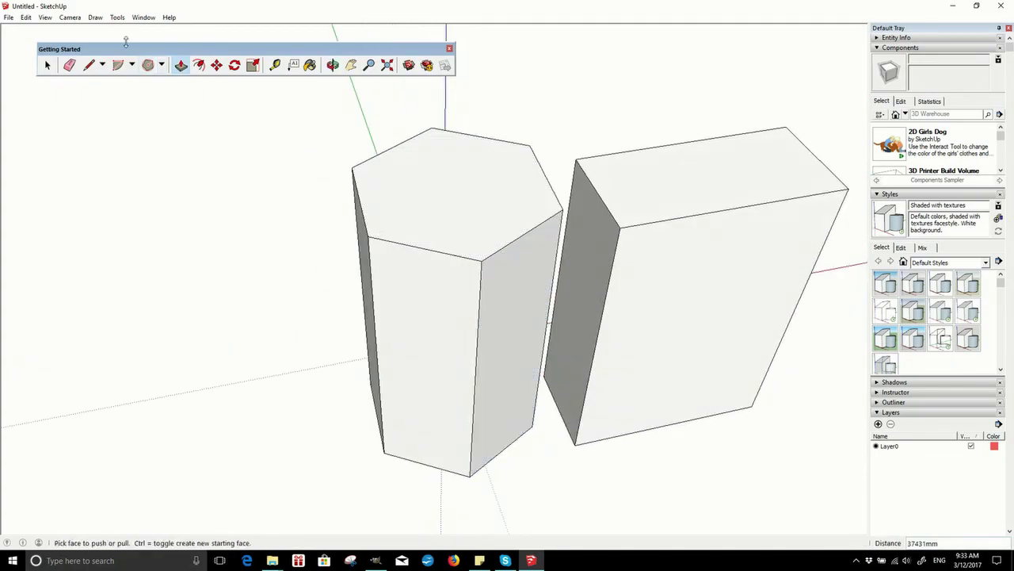
{"action": "left_click", "coordinate": [47, 65]}
{"action": "left_click", "coordinate": [8, 17]}
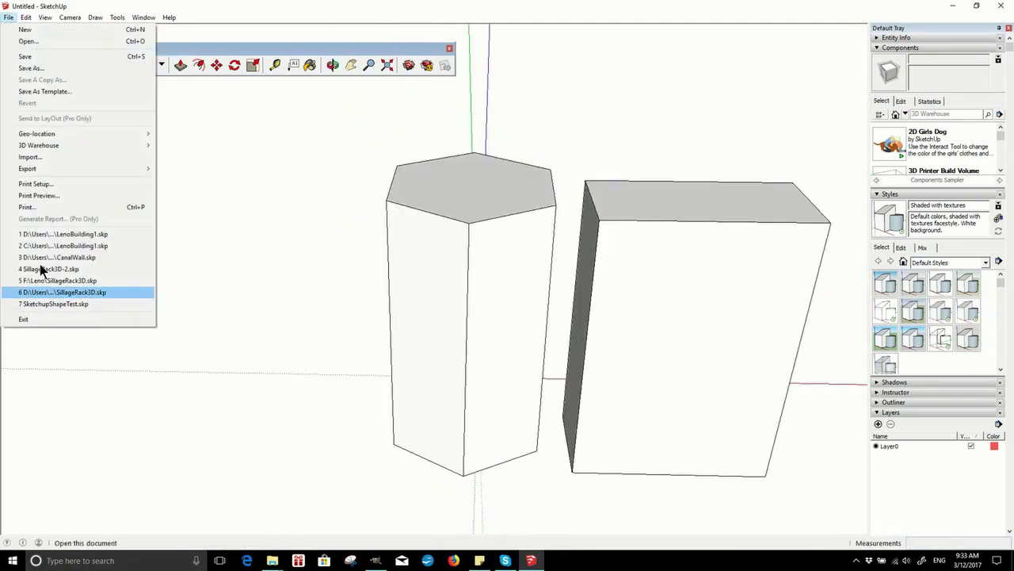
Step: Import HEX2.png as a texture and pin it across the box's front face with two corners
{"action": "left_click", "coordinate": [41, 155]}
{"action": "left_click", "coordinate": [177, 242]}
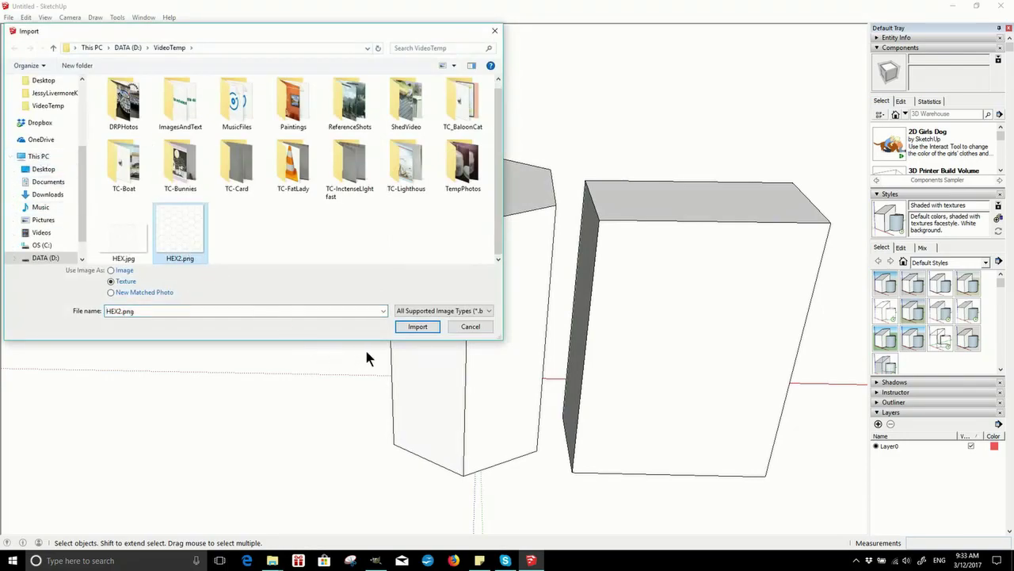
{"action": "left_click", "coordinate": [417, 328]}
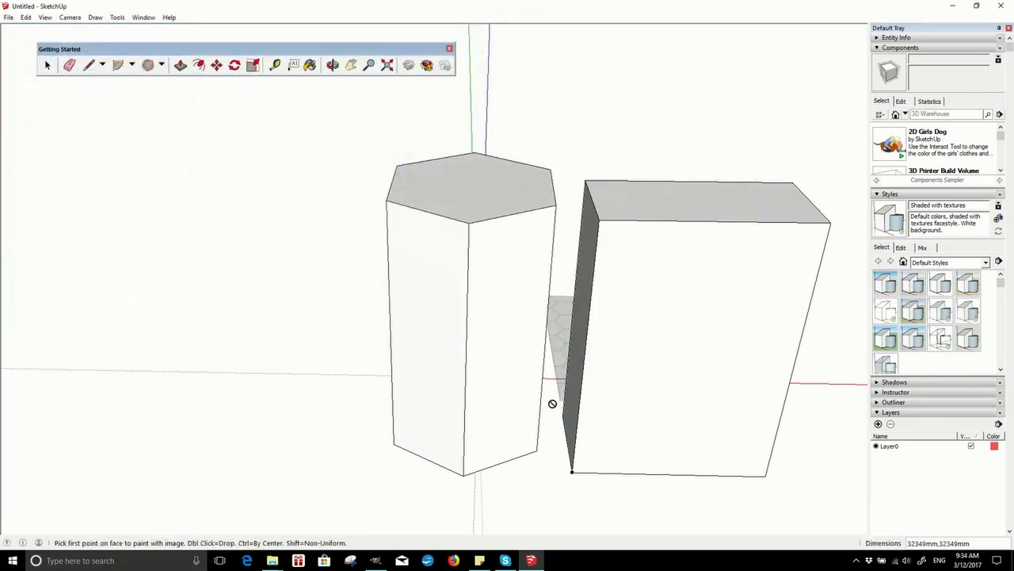
{"action": "left_click", "coordinate": [595, 445]}
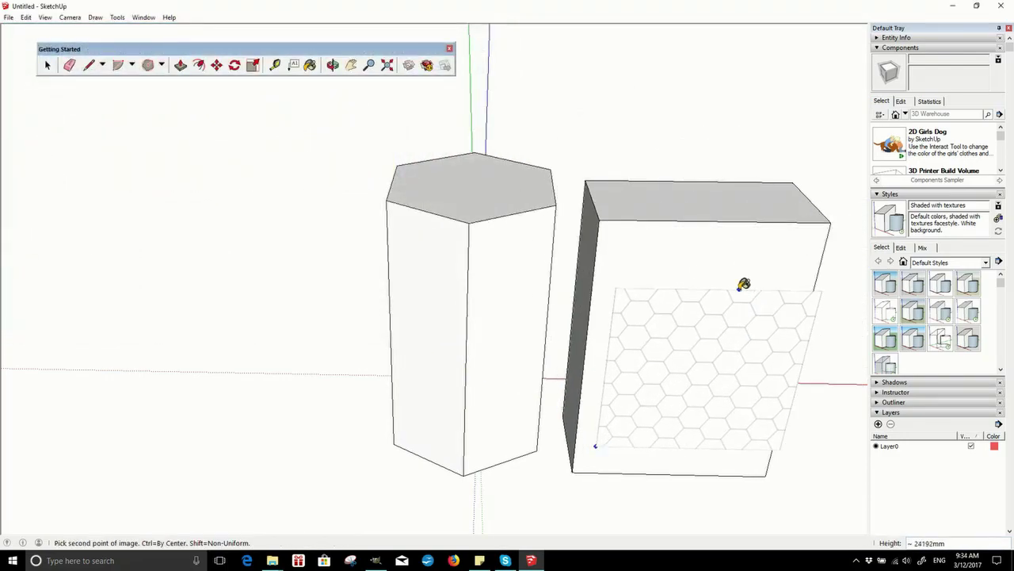
{"action": "left_click", "coordinate": [743, 288]}
{"action": "key", "text": "o"}
{"action": "left_click_drag", "start_coordinate": [704, 378], "coordinate": [544, 231]}
{"action": "key", "text": "space"}
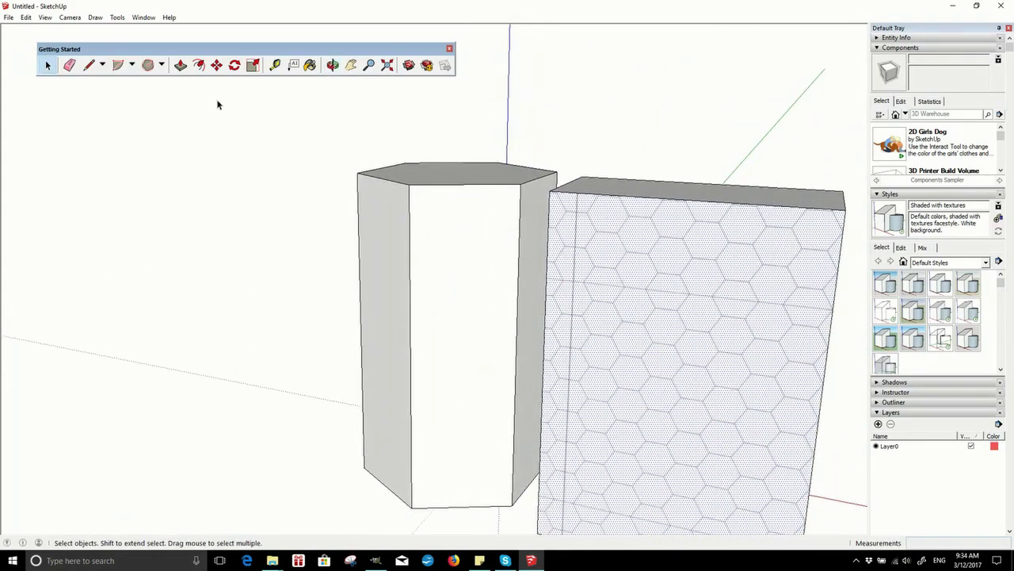
Step: With the Paint Bucket, pick the in-model HEX2 material and paint the prism's and box's side faces
{"action": "left_click", "coordinate": [310, 65]}
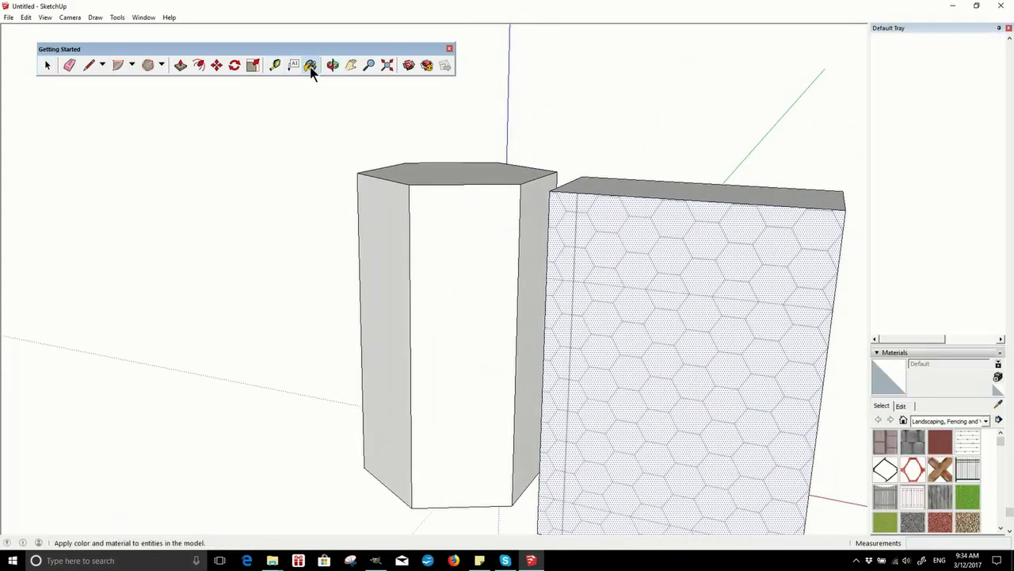
{"action": "left_click", "coordinate": [903, 420]}
{"action": "left_click", "coordinate": [888, 445]}
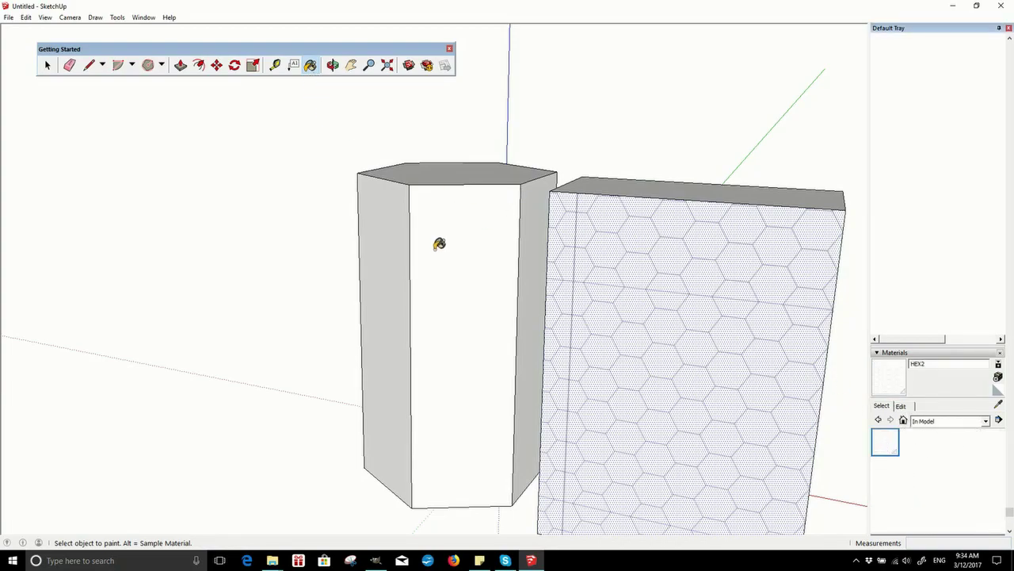
{"action": "left_click", "coordinate": [439, 243]}
{"action": "left_click", "coordinate": [394, 274]}
{"action": "mouse_move", "coordinate": [394, 275]}
{"action": "left_mouse_down"}
{"action": "mouse_move", "coordinate": [482, 301]}
{"action": "mouse_move", "coordinate": [338, 300]}
{"action": "mouse_move", "coordinate": [435, 283]}
{"action": "mouse_move", "coordinate": [655, 290]}
{"action": "mouse_move", "coordinate": [455, 278]}
{"action": "mouse_move", "coordinate": [356, 242]}
{"action": "mouse_move", "coordinate": [335, 301]}
{"action": "left_mouse_up"}
{"action": "left_click", "coordinate": [412, 261]}
{"action": "left_click", "coordinate": [335, 301]}
Step: Paint the box's top, another prism side, and the prism's top with HEX2
{"action": "mouse_move", "coordinate": [381, 251]}
{"action": "left_mouse_down"}
{"action": "mouse_move", "coordinate": [273, 271]}
{"action": "mouse_move", "coordinate": [312, 150]}
{"action": "left_mouse_up"}
{"action": "left_click", "coordinate": [312, 150]}
{"action": "mouse_move", "coordinate": [396, 199]}
{"action": "left_mouse_down"}
{"action": "mouse_move", "coordinate": [443, 301]}
{"action": "mouse_move", "coordinate": [294, 274]}
{"action": "mouse_move", "coordinate": [267, 199]}
{"action": "mouse_move", "coordinate": [489, 224]}
{"action": "mouse_move", "coordinate": [473, 251]}
{"action": "left_mouse_up"}
{"action": "left_click", "coordinate": [515, 230]}
{"action": "left_click", "coordinate": [521, 113]}
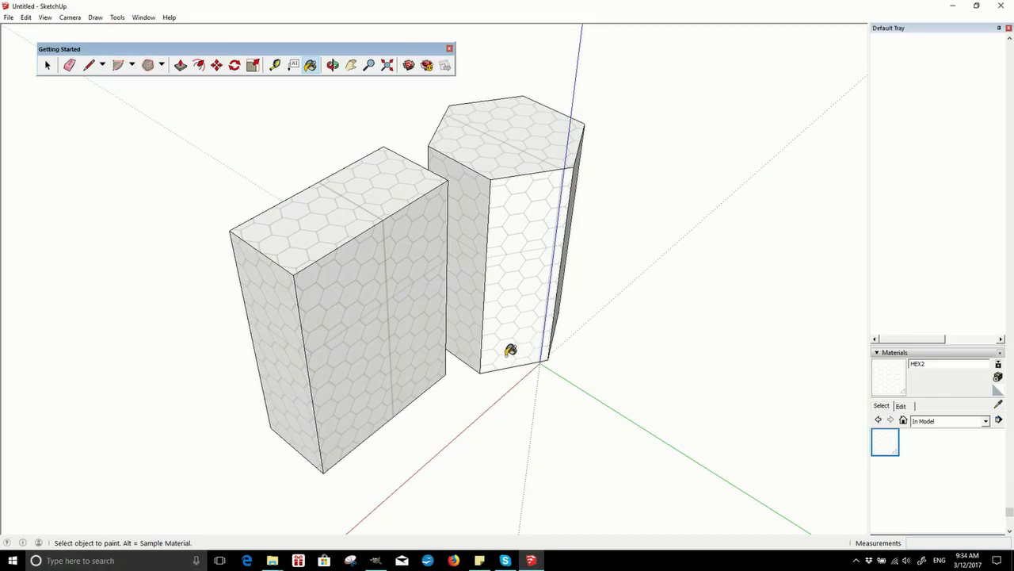
{"action": "scroll", "coordinate": [511, 350], "scroll_direction": "up", "scroll_amount": 4}
Step: Shift the hex texture on the middle face using Texture > Position
{"action": "key", "text": "space"}
{"action": "right_click", "coordinate": [421, 233]}
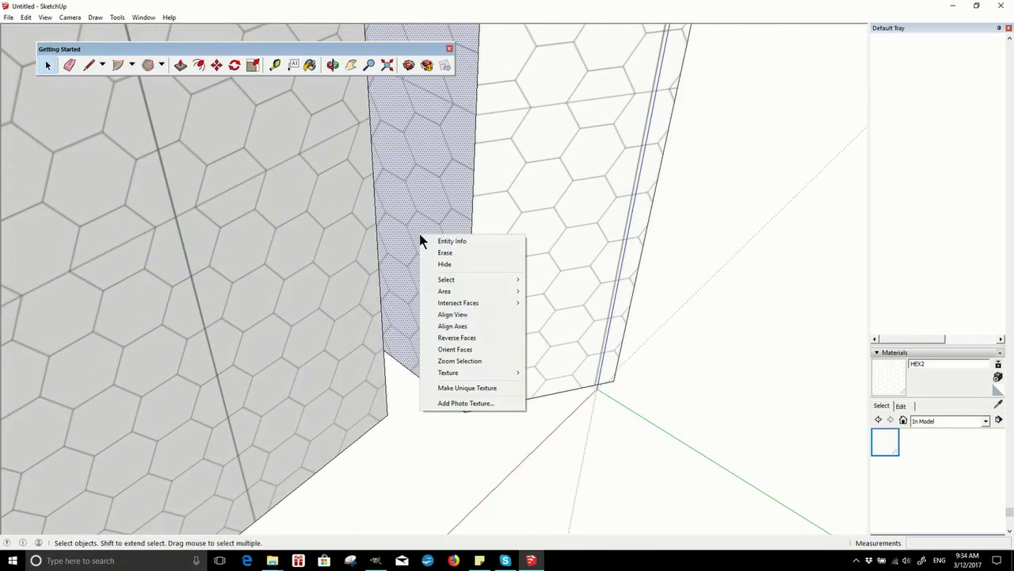
{"action": "mouse_move", "coordinate": [462, 372]}
{"action": "left_click", "coordinate": [347, 371]}
{"action": "left_click_drag", "start_coordinate": [417, 310], "coordinate": [431, 335]}
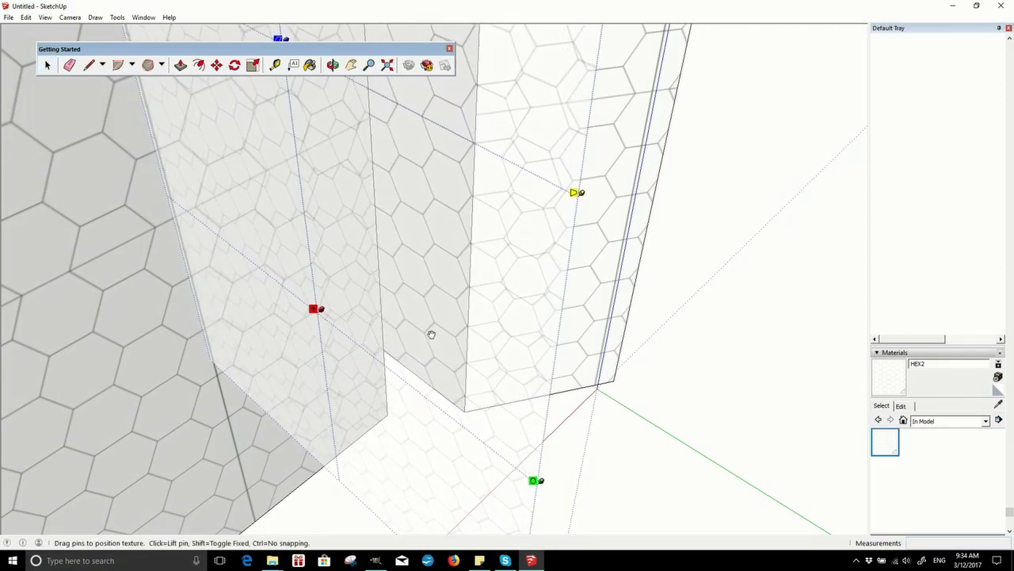
{"action": "left_click", "coordinate": [659, 329]}
{"action": "scroll", "coordinate": [662, 317], "scroll_direction": "down", "scroll_amount": 3}
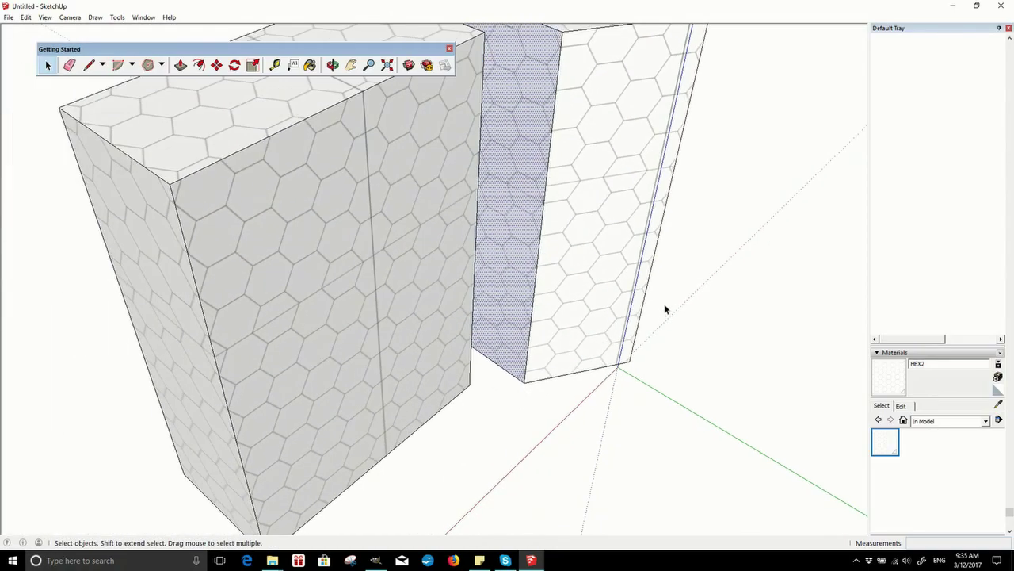
Step: Orbit to review the textured solids, then close SketchUp without saving the model
{"action": "key", "text": "o"}
{"action": "left_click_drag", "start_coordinate": [684, 301], "coordinate": [706, 231]}
{"action": "key", "text": "space"}
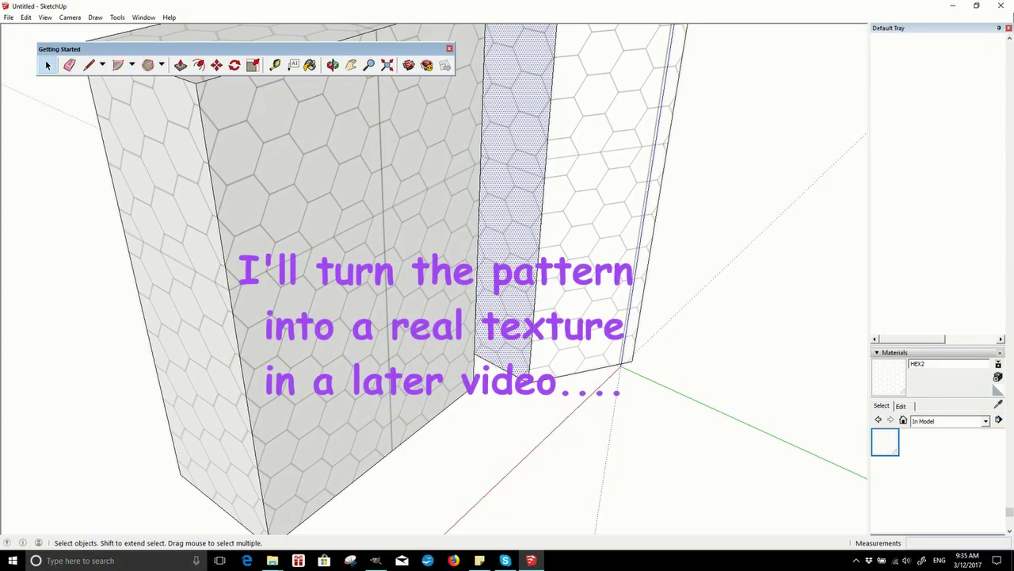
{"action": "left_click", "coordinate": [1001, 6]}
{"action": "left_click", "coordinate": [508, 306]}
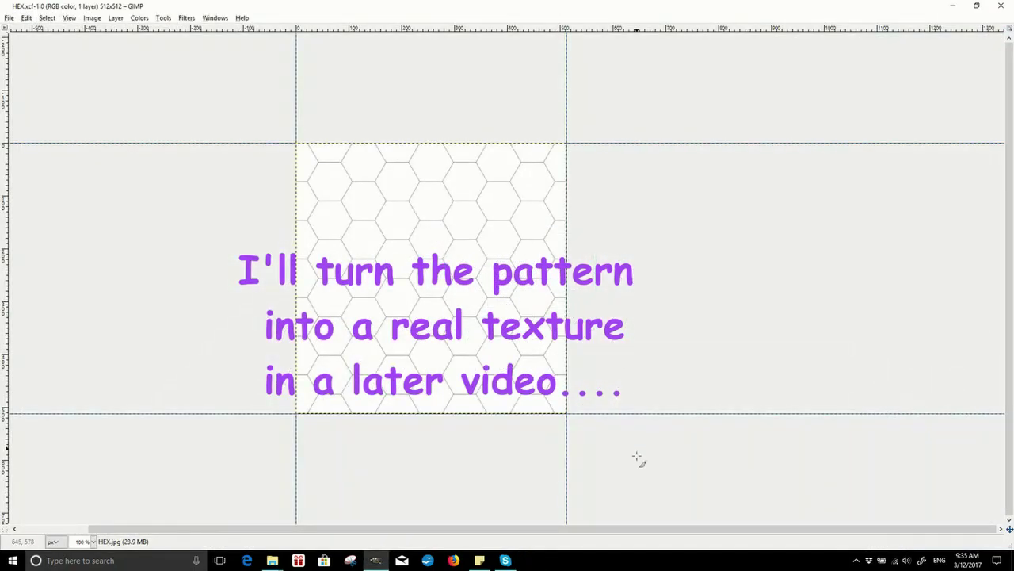